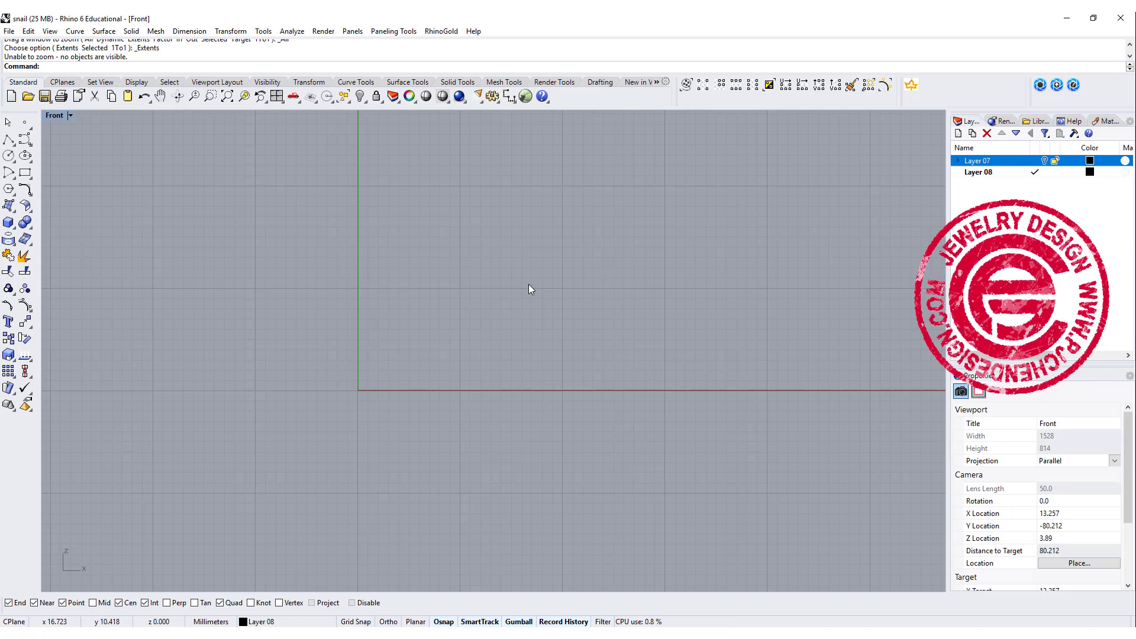
- Insert the snail photo as a reference picture in the Front view, above and beside the origin
text(Picture)
key(Return)
click(689, 271)
click(832, 469)
click(412, 338)
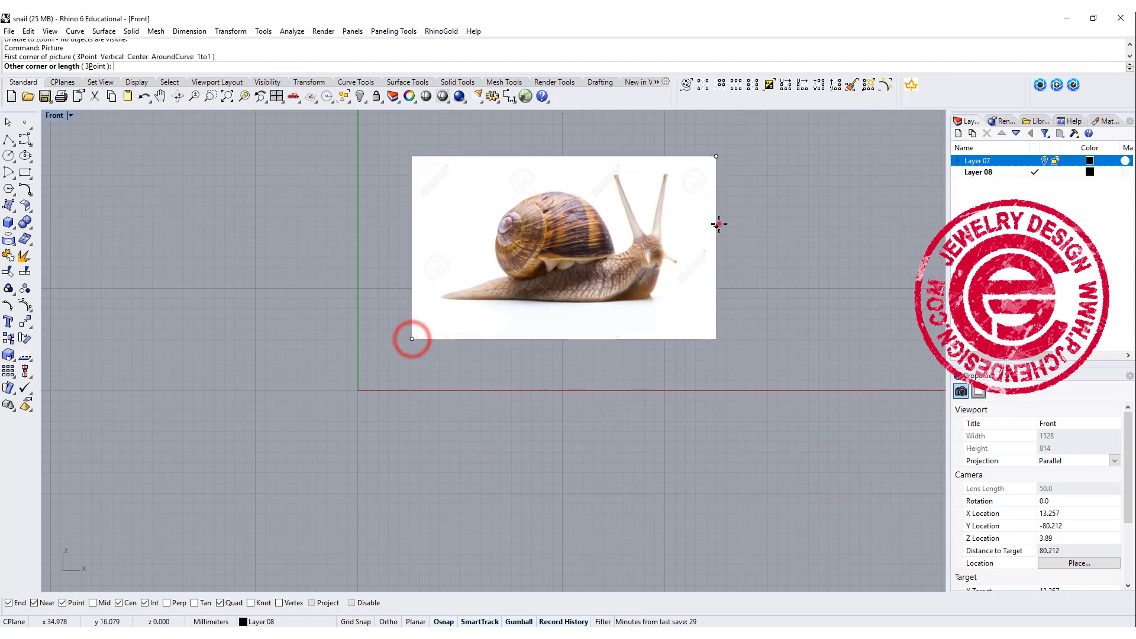
click(719, 223)
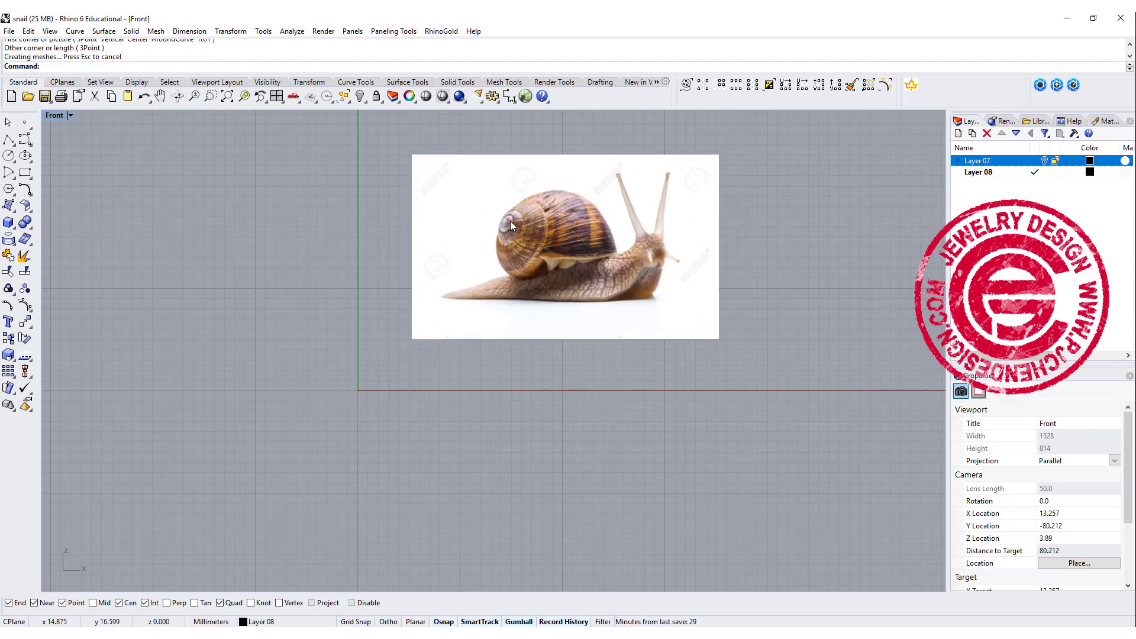
scroll(510, 222, up, 5)
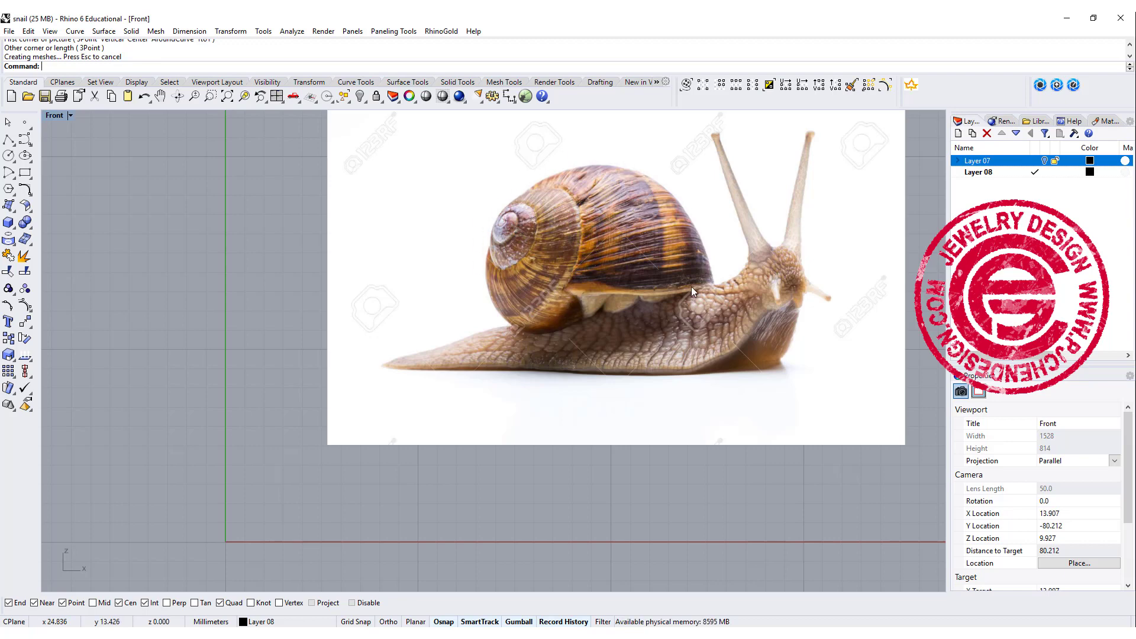
- Draw a straight polyline about 10 mm long in the Top view, from the origin (0) along the positive Y axis
double_click(54, 115)
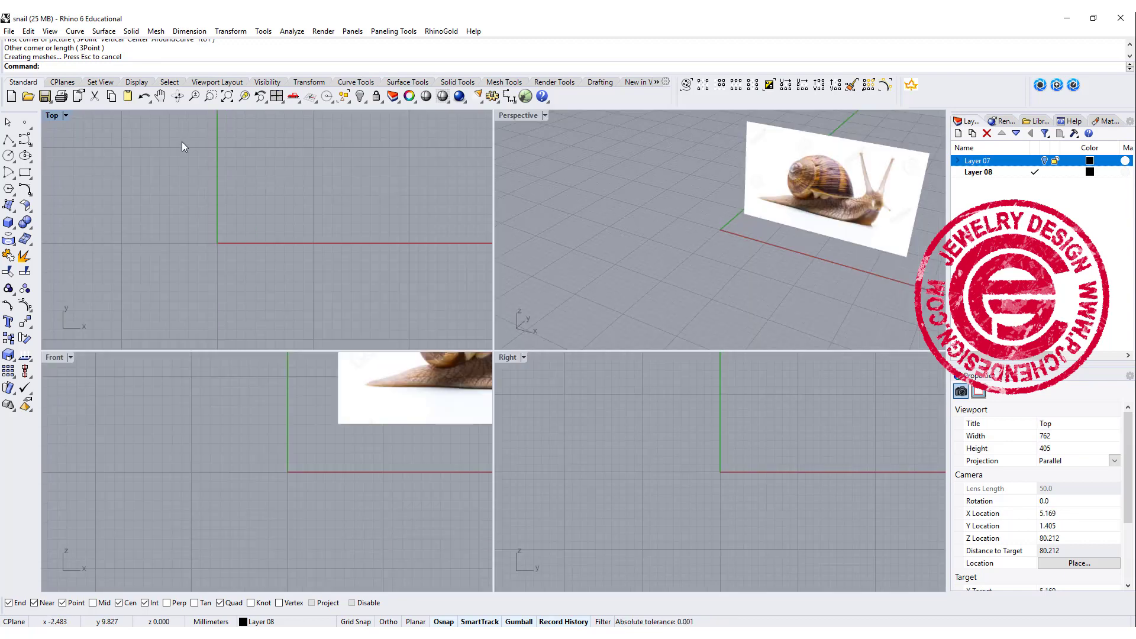
click(8, 139)
text(0)
key(Return)
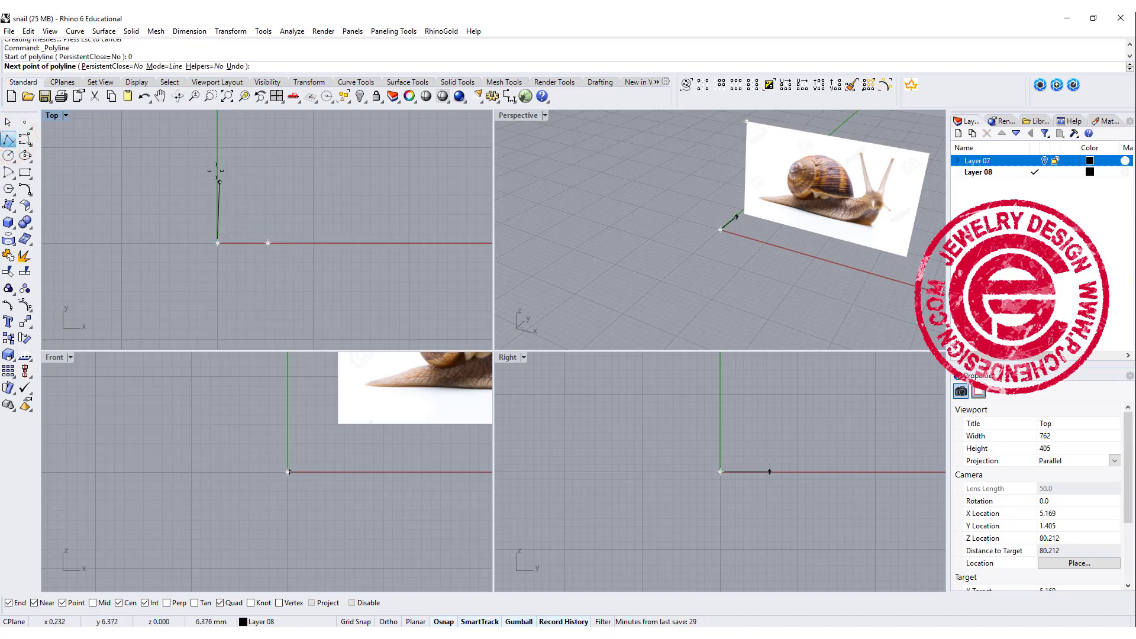
click(217, 146)
key(Return)
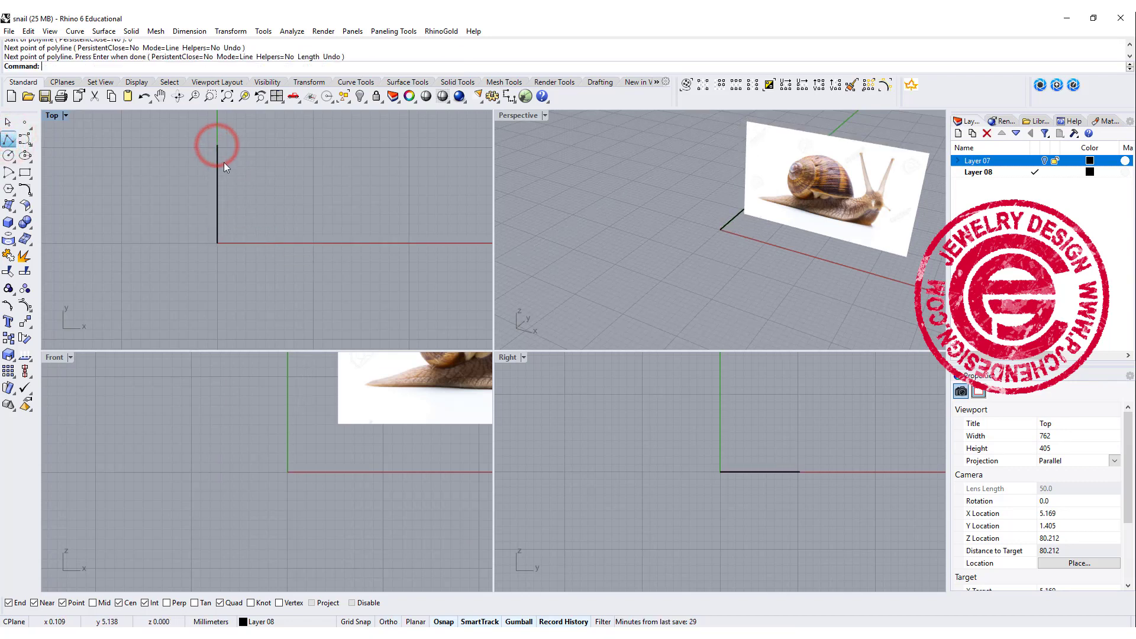
- Draw a 90° arc in the Top view, centred on the line's far end and starting at the origin
right_drag(240, 206, 244, 221)
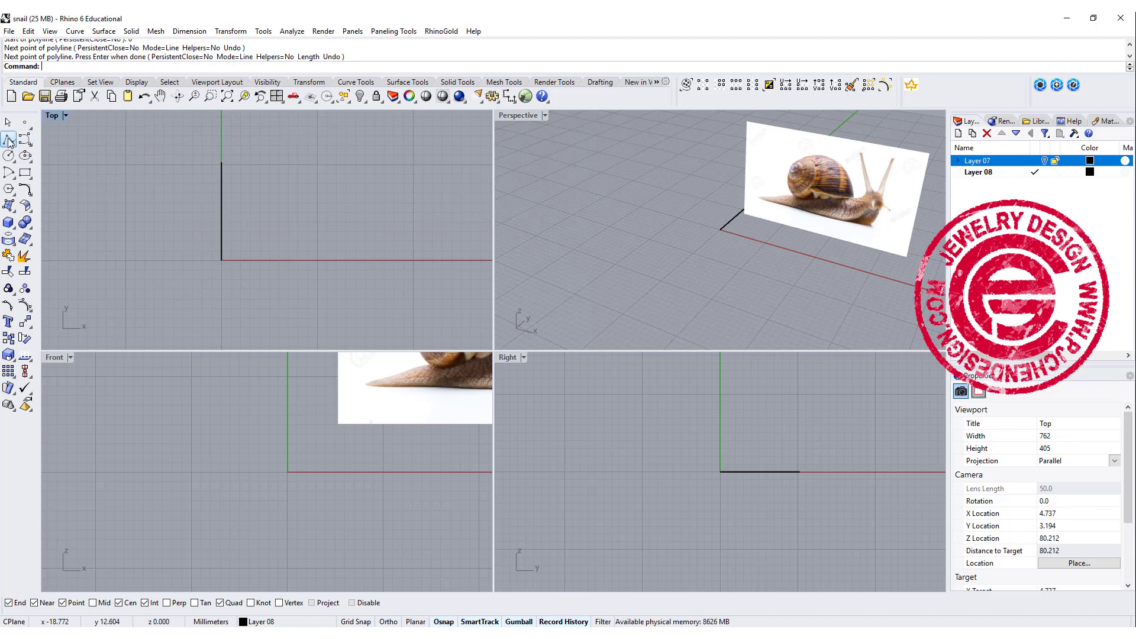
click(8, 172)
click(222, 162)
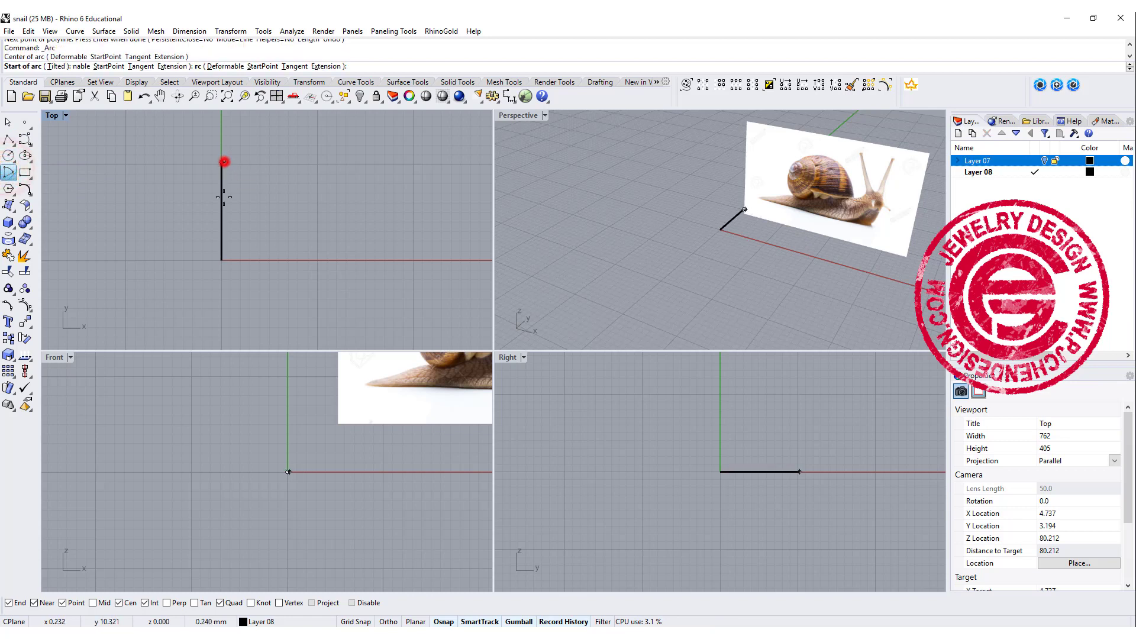
click(222, 260)
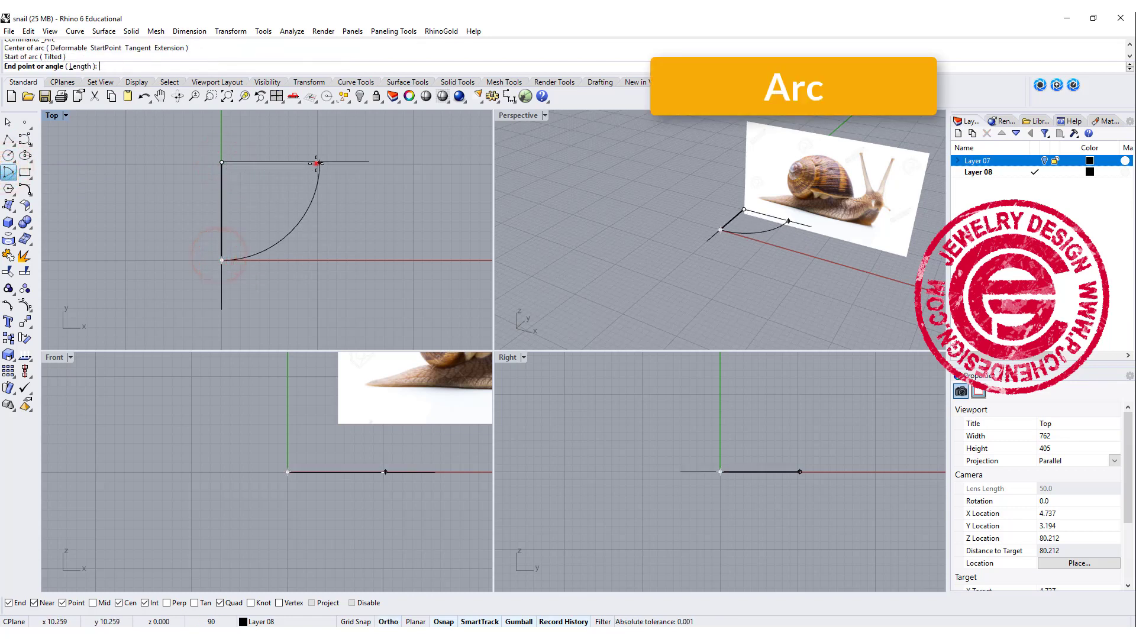
click(318, 162)
right_drag(354, 213, 335, 237)
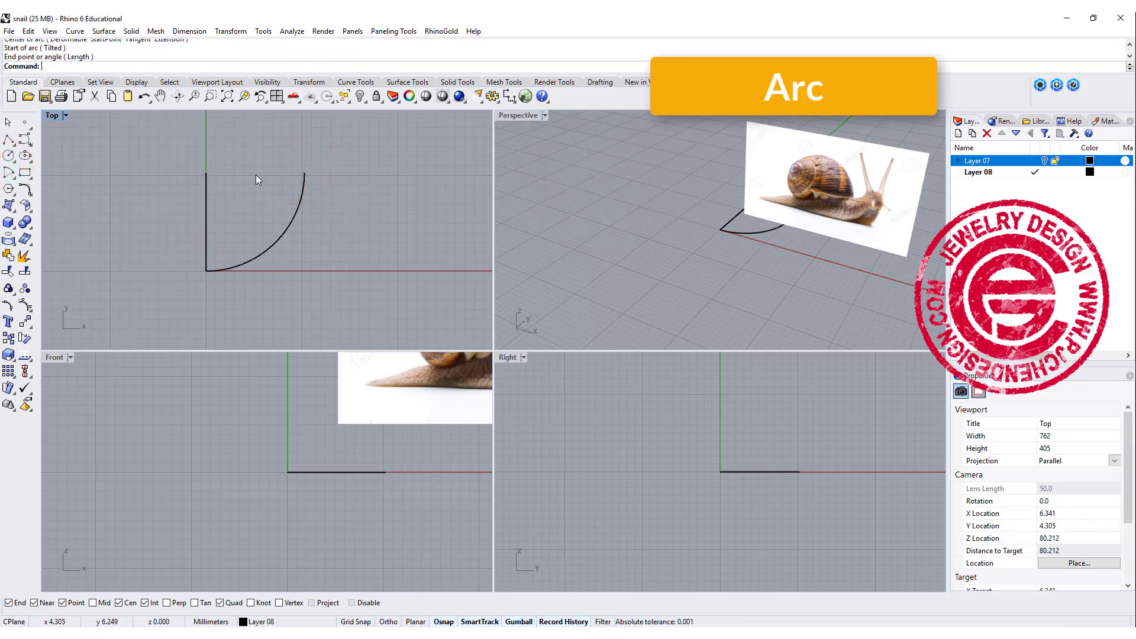
- Revolve the arc 360° around the straight line from a start angle of 0 to form a hemisphere surface
click(302, 195)
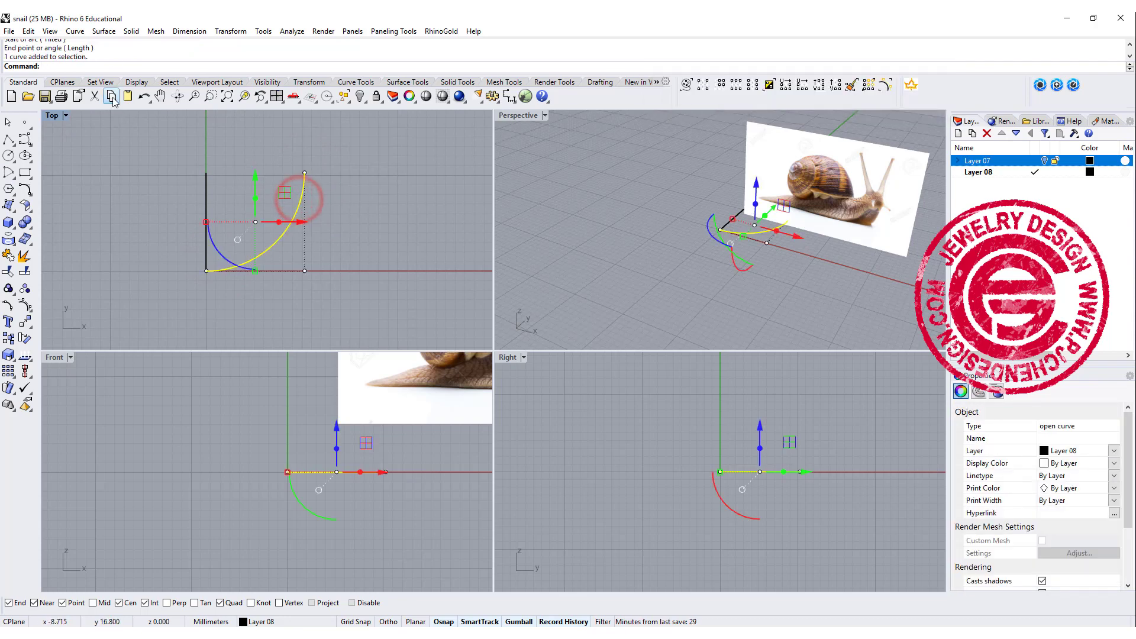
click(113, 32)
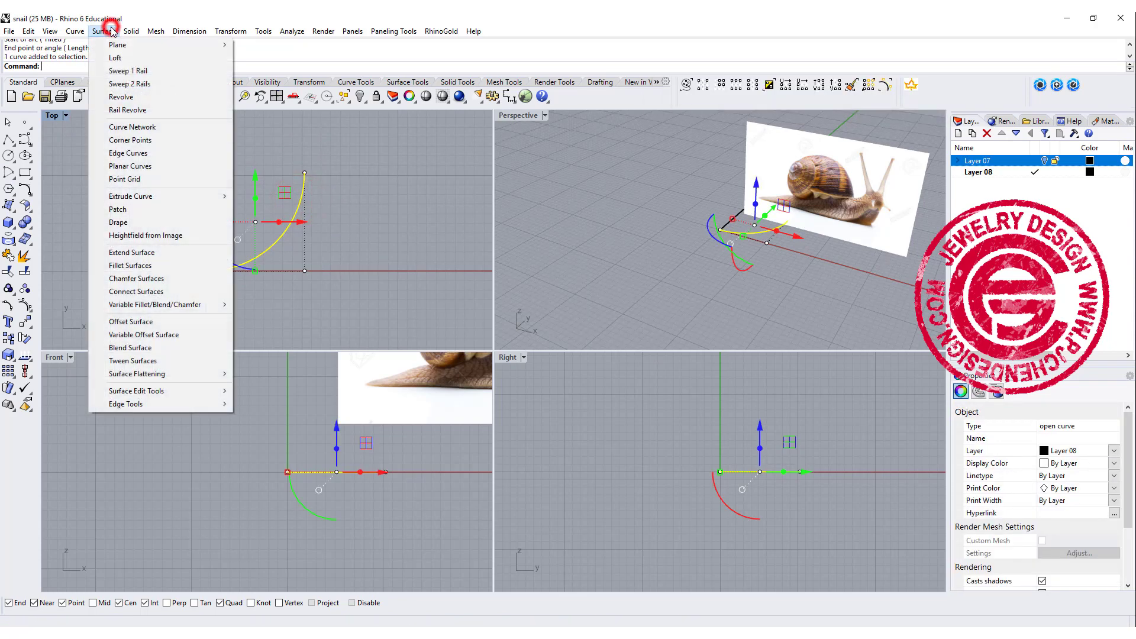
click(130, 98)
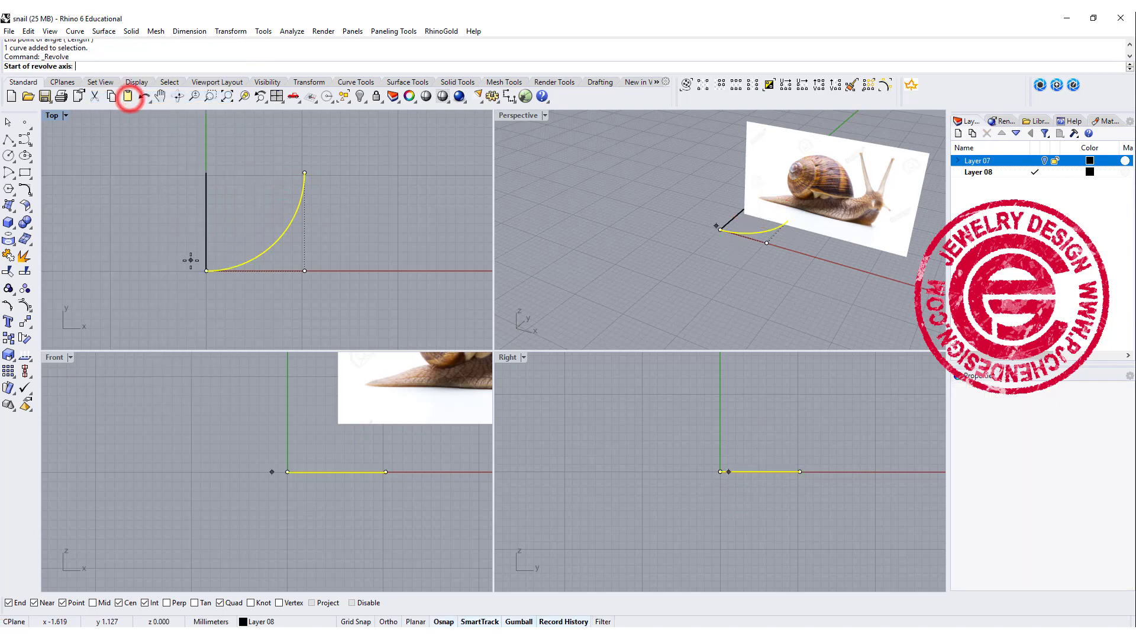
click(206, 270)
click(206, 173)
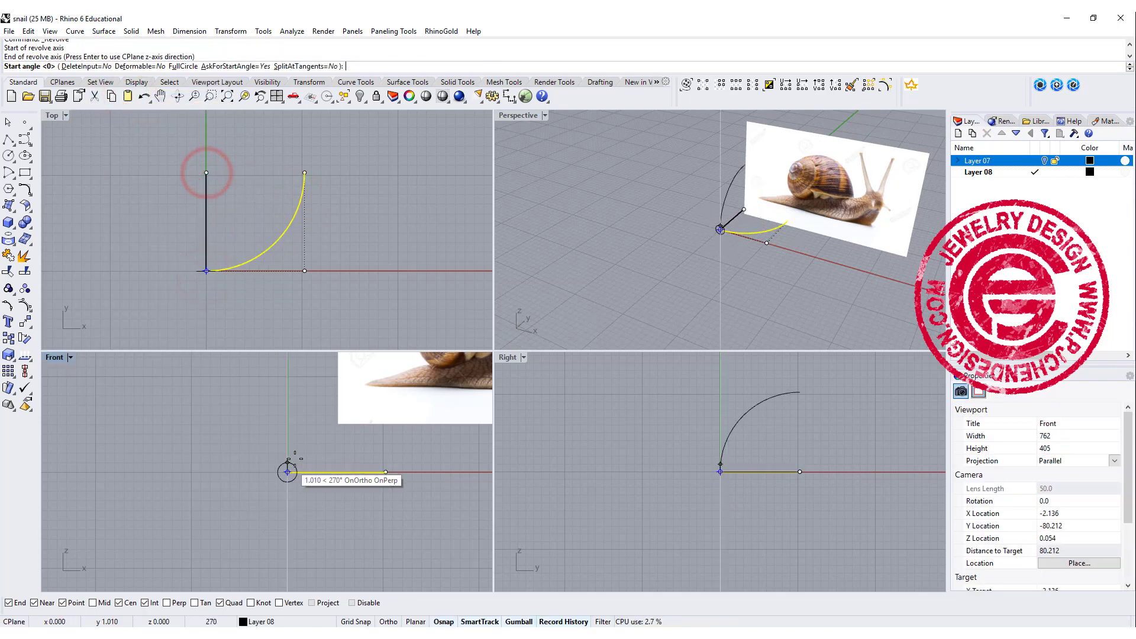
key(Return)
key(Return)
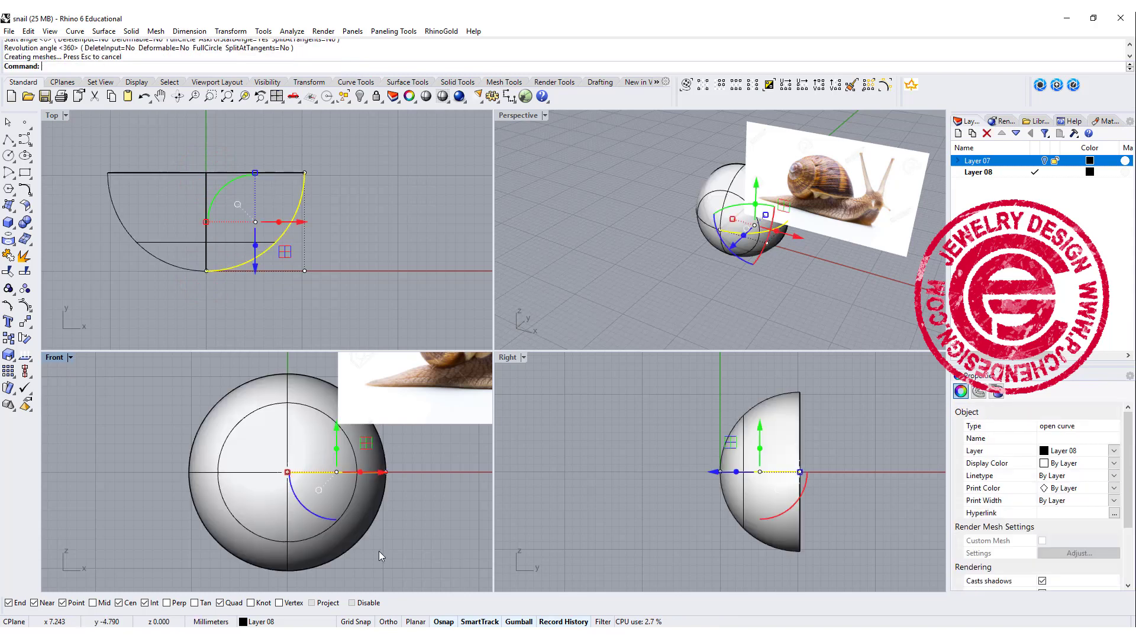
click(389, 556)
- Draw a flat spiral of 3.5 turns in the Front view, centred on the origin and reaching the hemisphere's edge at radius 10.259 mm
right_drag(280, 460, 215, 436)
right_drag(369, 364, 338, 435)
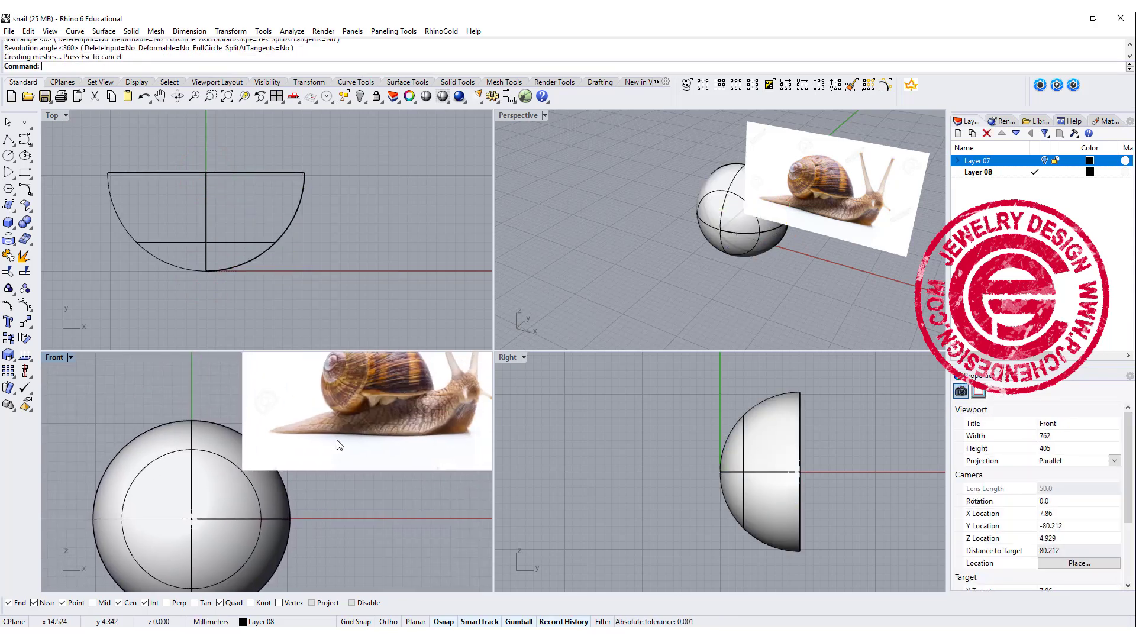
double_click(53, 358)
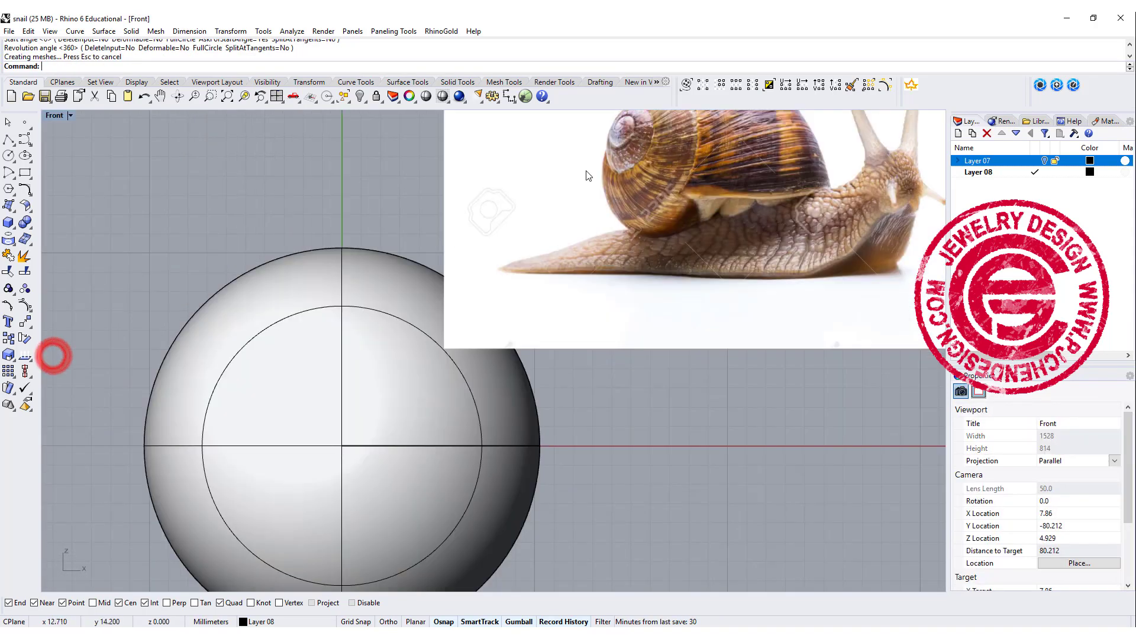
right_drag(588, 174, 602, 204)
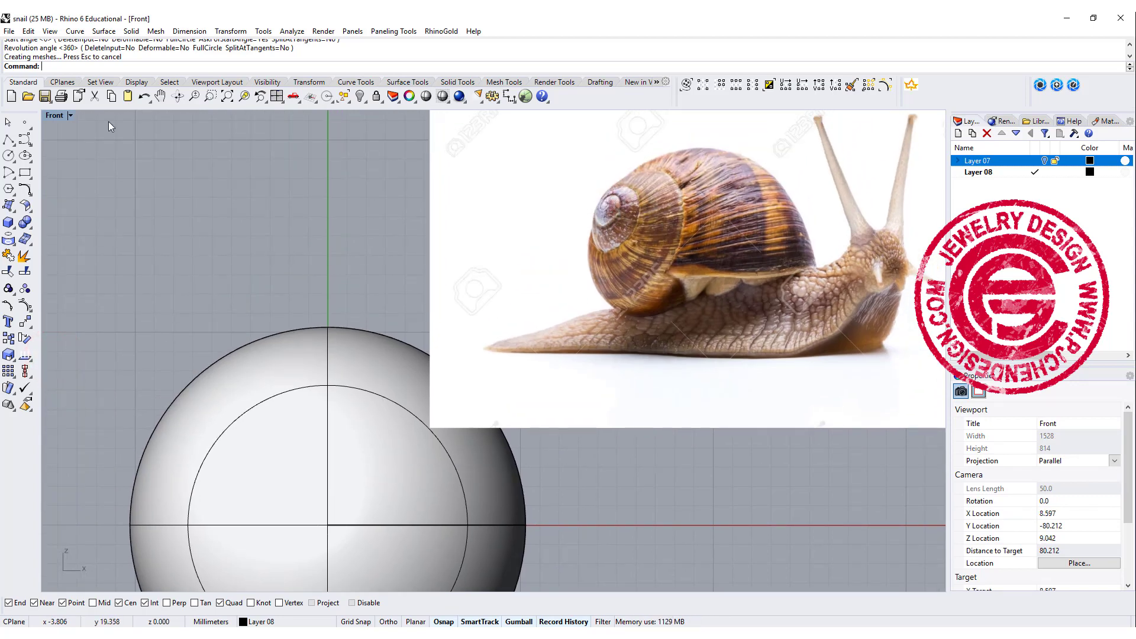
double_click(54, 115)
scroll(164, 418, down, 5)
double_click(53, 358)
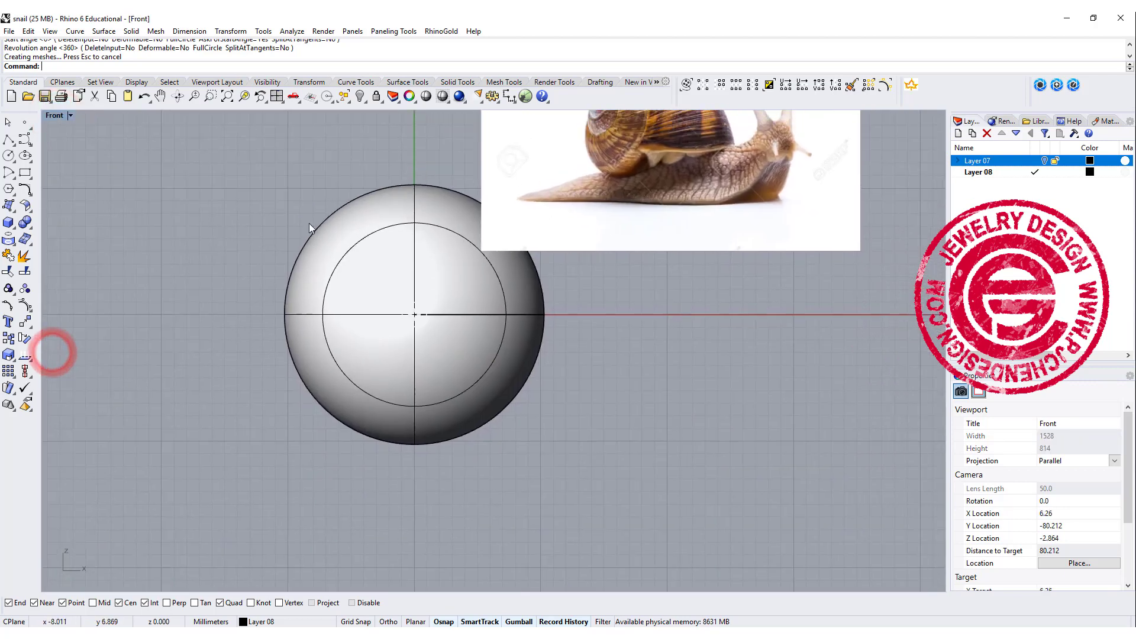
click(28, 144)
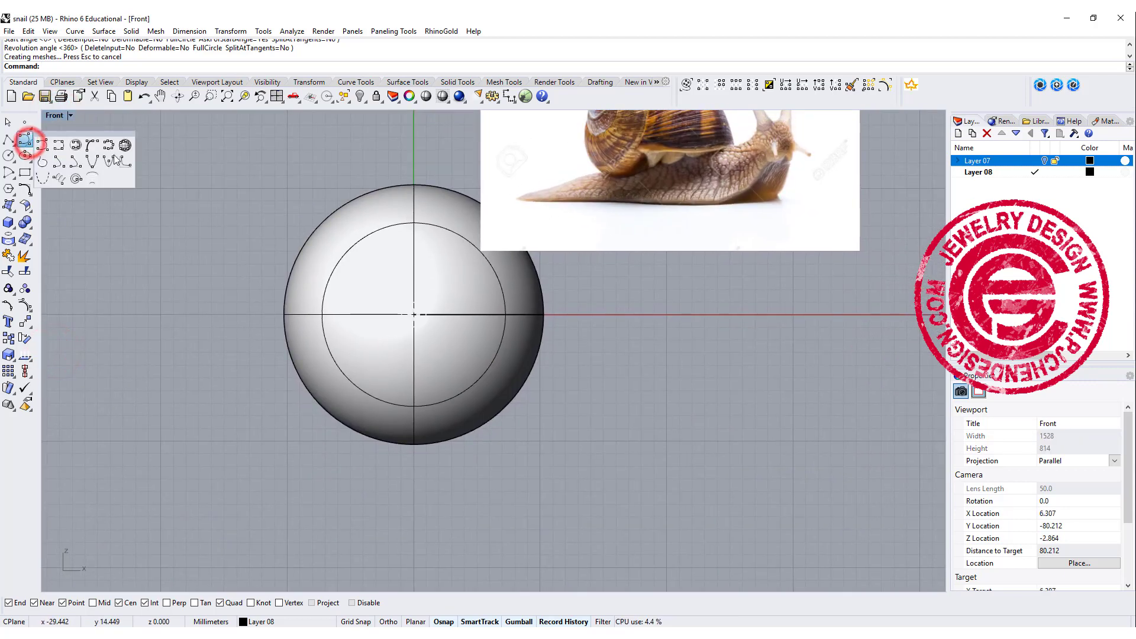
click(76, 179)
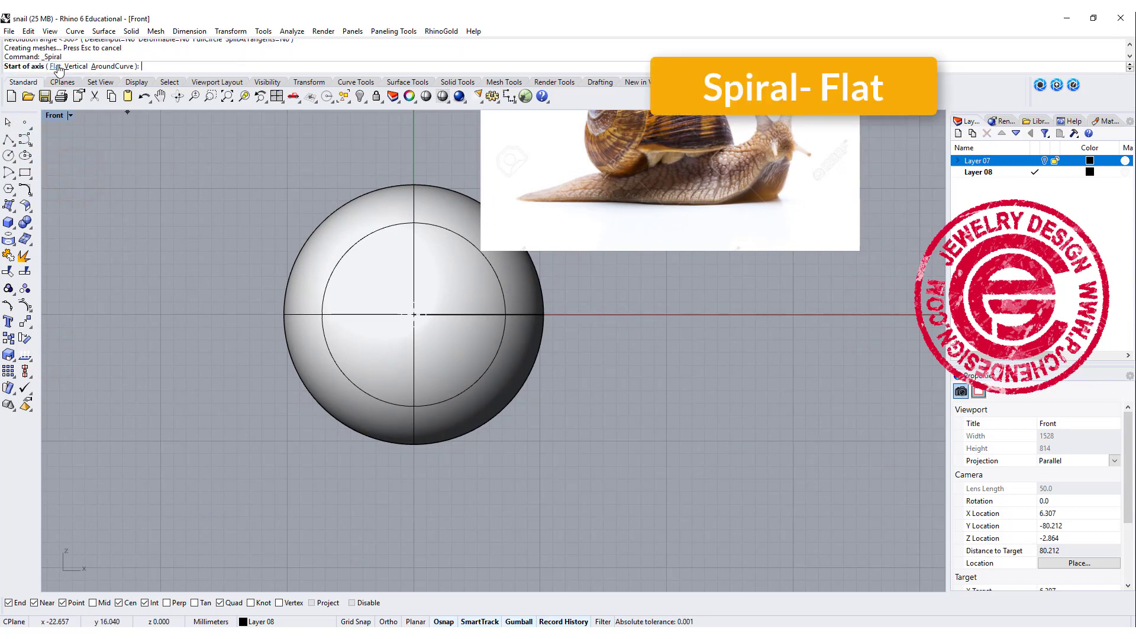
click(55, 67)
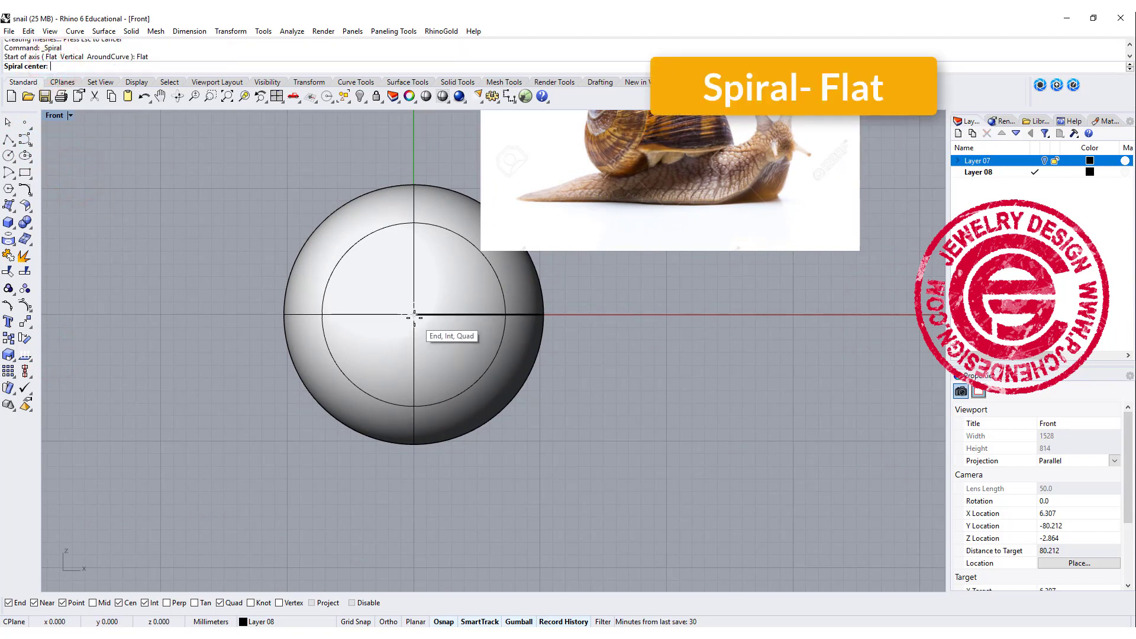
click(414, 314)
click(397, 314)
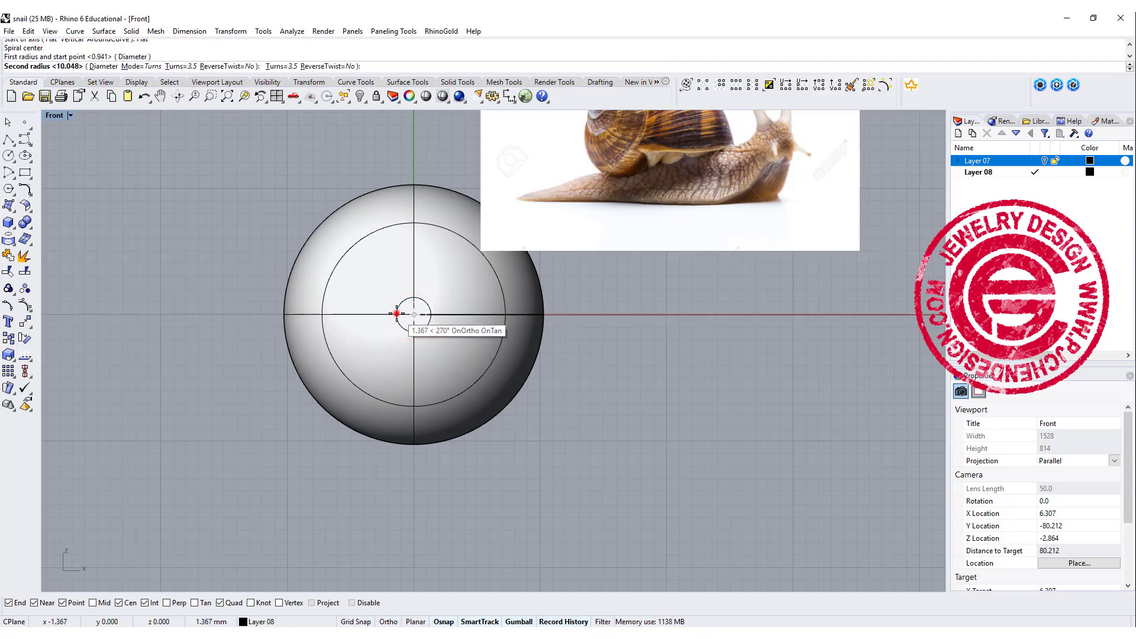
click(285, 313)
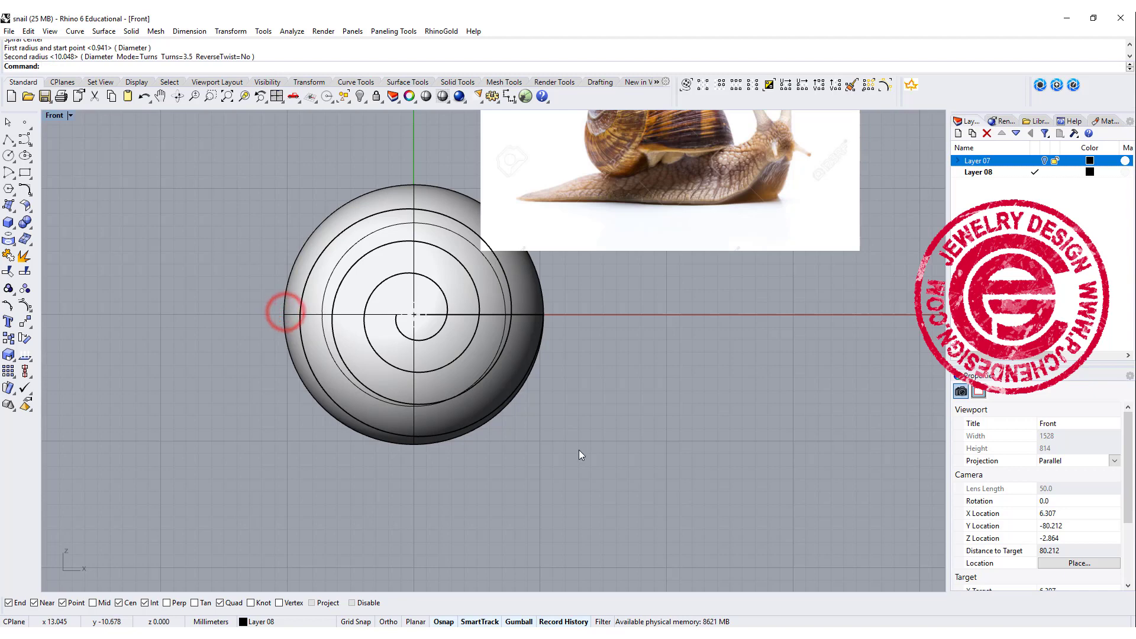
- Project the flat spiral onto the hemisphere surface from the Front view
click(505, 334)
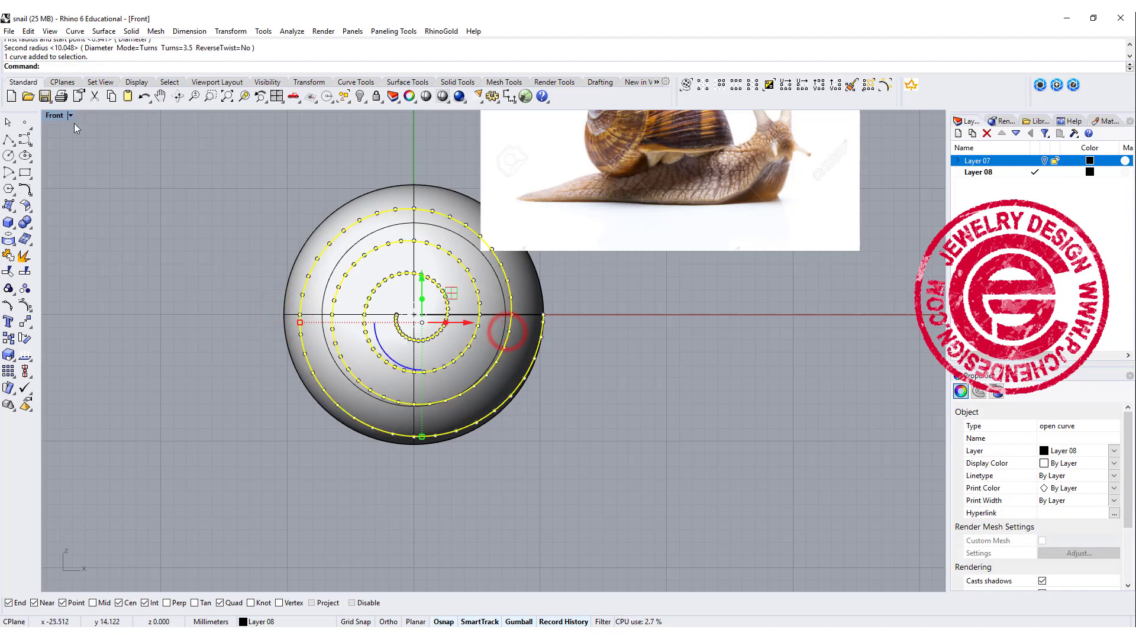
double_click(54, 116)
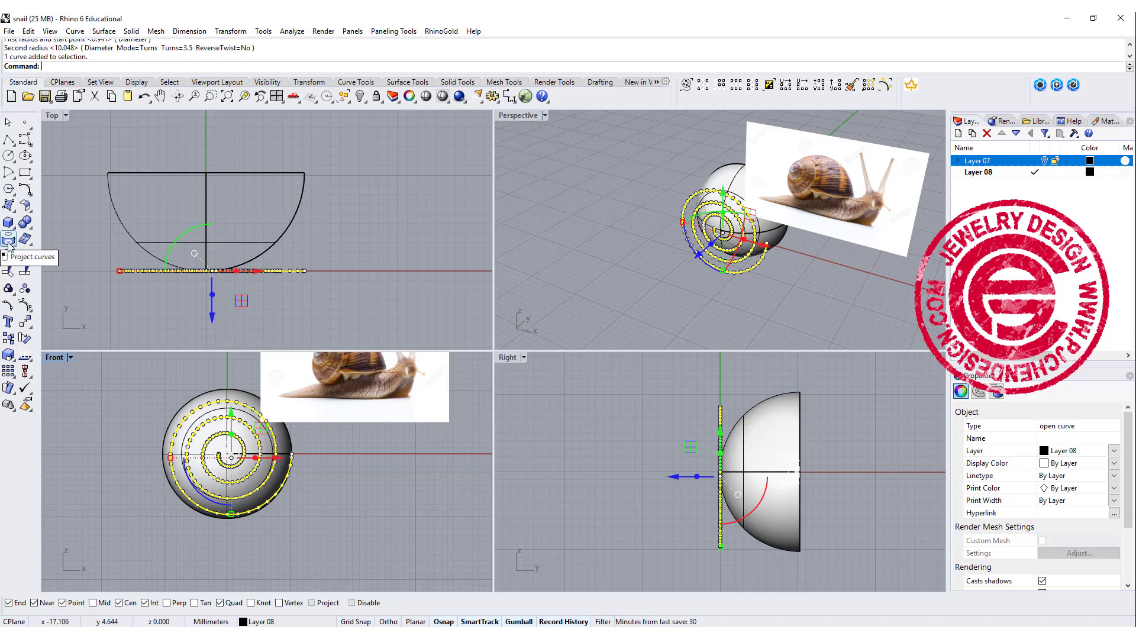
click(9, 272)
click(205, 398)
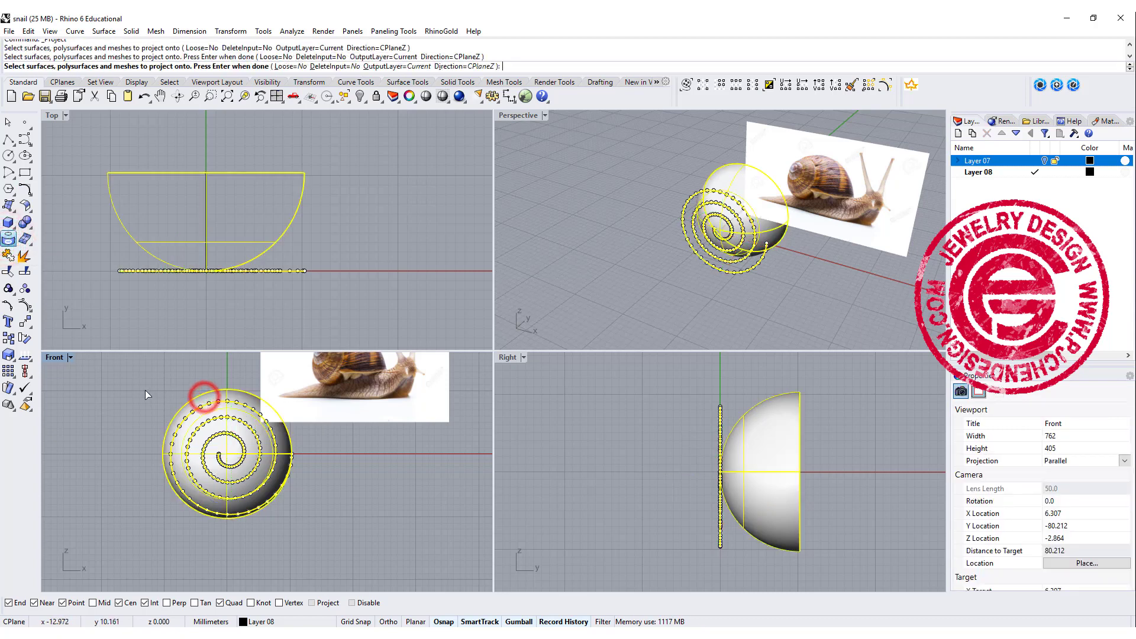
key(Return)
- Delete the original flat spiral together with the snail reference picture
click(345, 247)
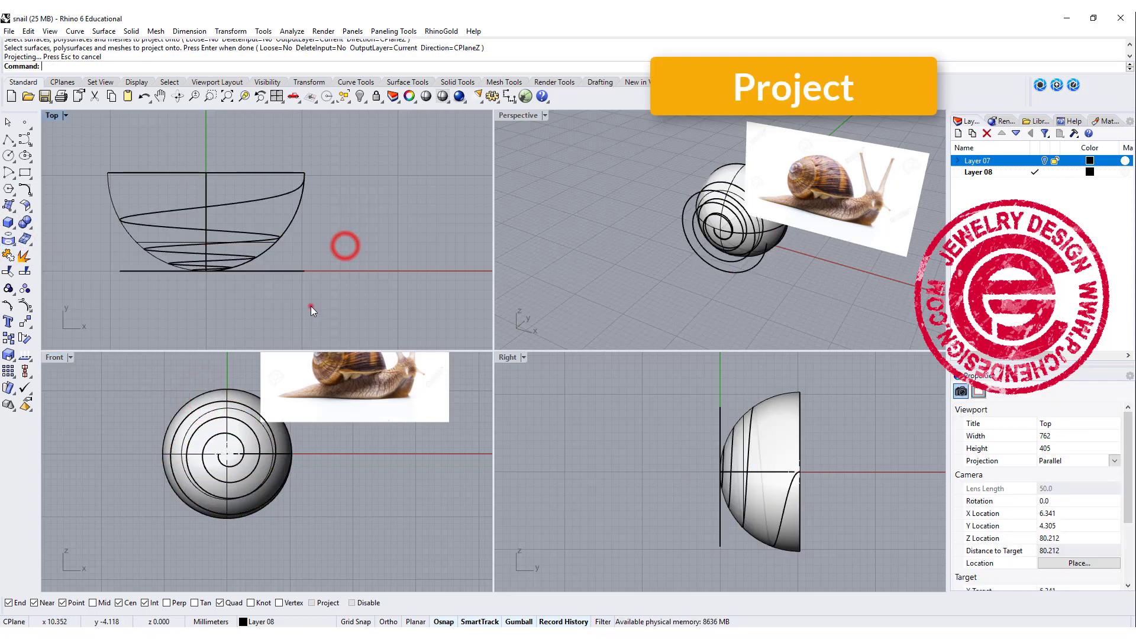
drag(311, 306, 299, 266)
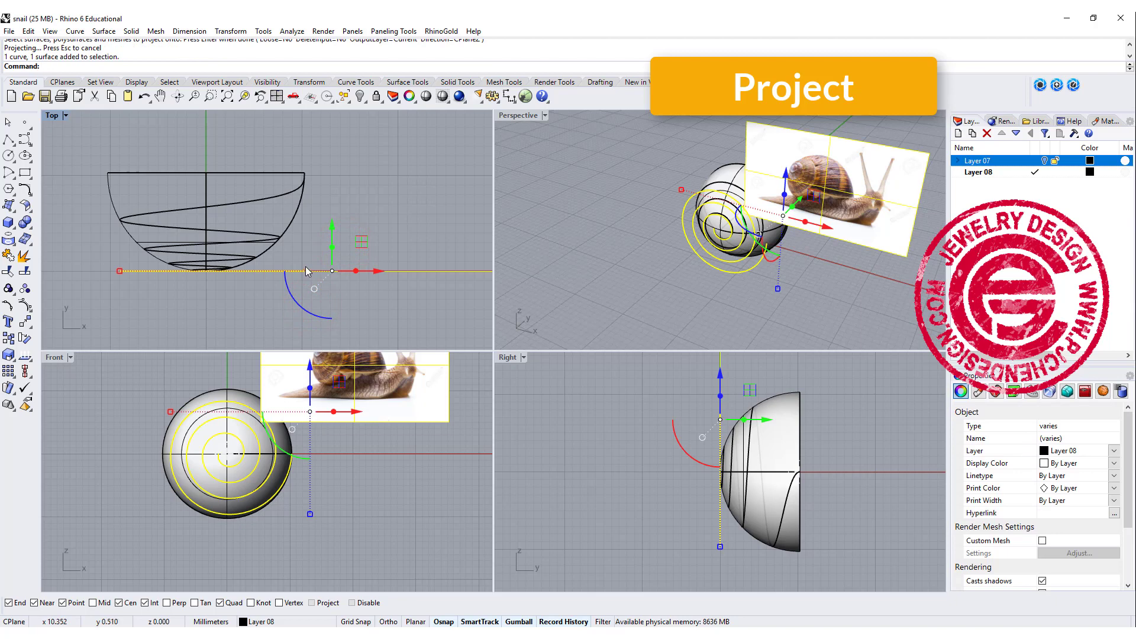
key(Delete)
- Delete the hemisphere surface, keeping the projected spiral curve
scroll(237, 268, up, 4)
click(221, 267)
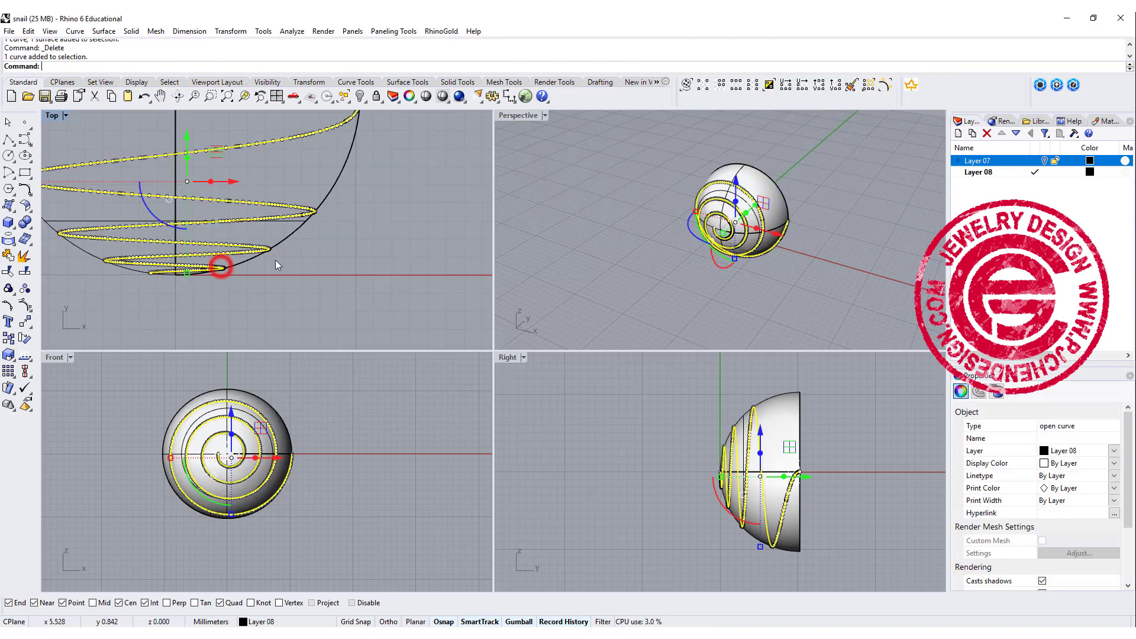
scroll(261, 275, down, 2)
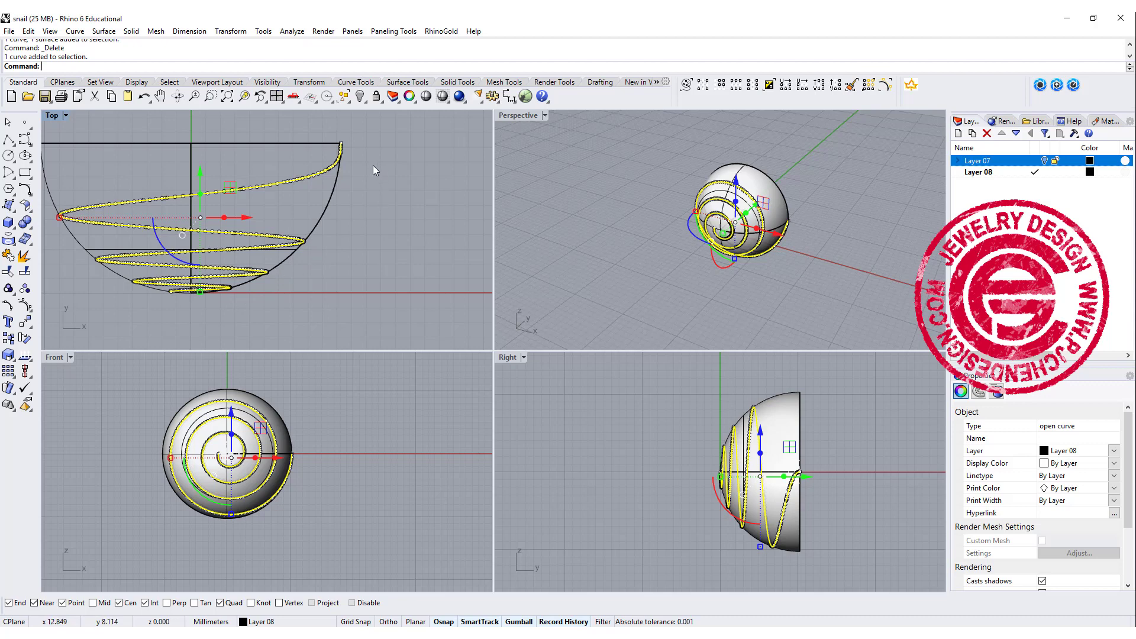
double_click(530, 117)
right_drag(595, 263, 478, 265)
right_drag(618, 323, 682, 303)
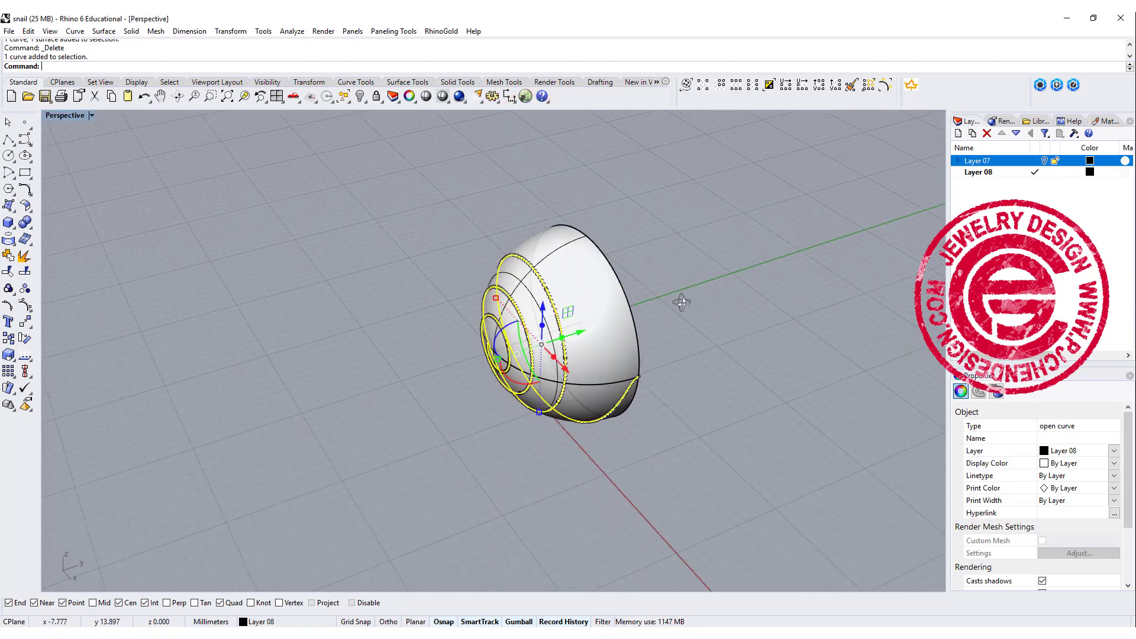
click(589, 305)
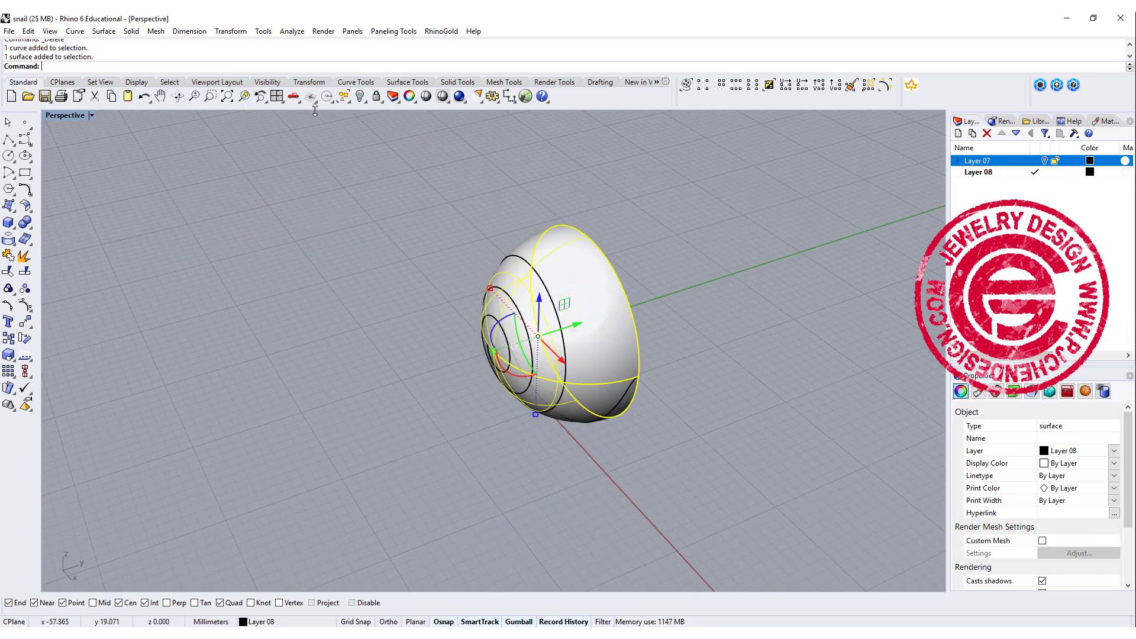
key(Delete)
- Delete the construction arc and the straight axis line, leaving only the projected spiral
right_drag(471, 225, 558, 374)
click(554, 281)
click(605, 396)
shift+click(581, 316)
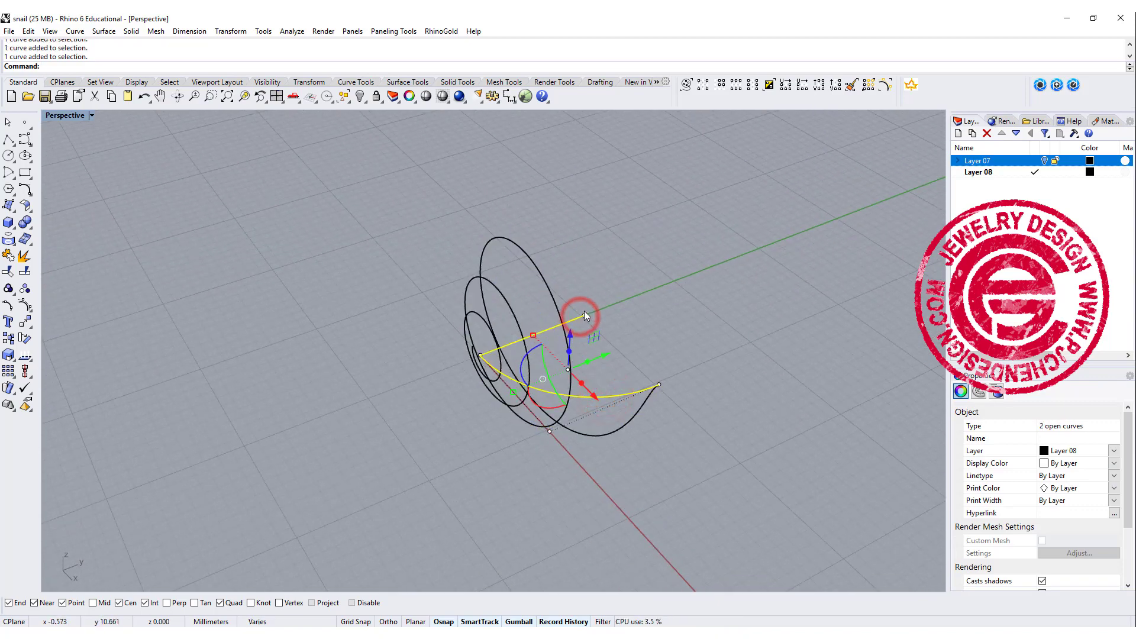
key(Delete)
right_drag(584, 310, 645, 370)
scroll(484, 379, up, 8)
right_drag(489, 367, 529, 352)
scroll(537, 313, down, 4)
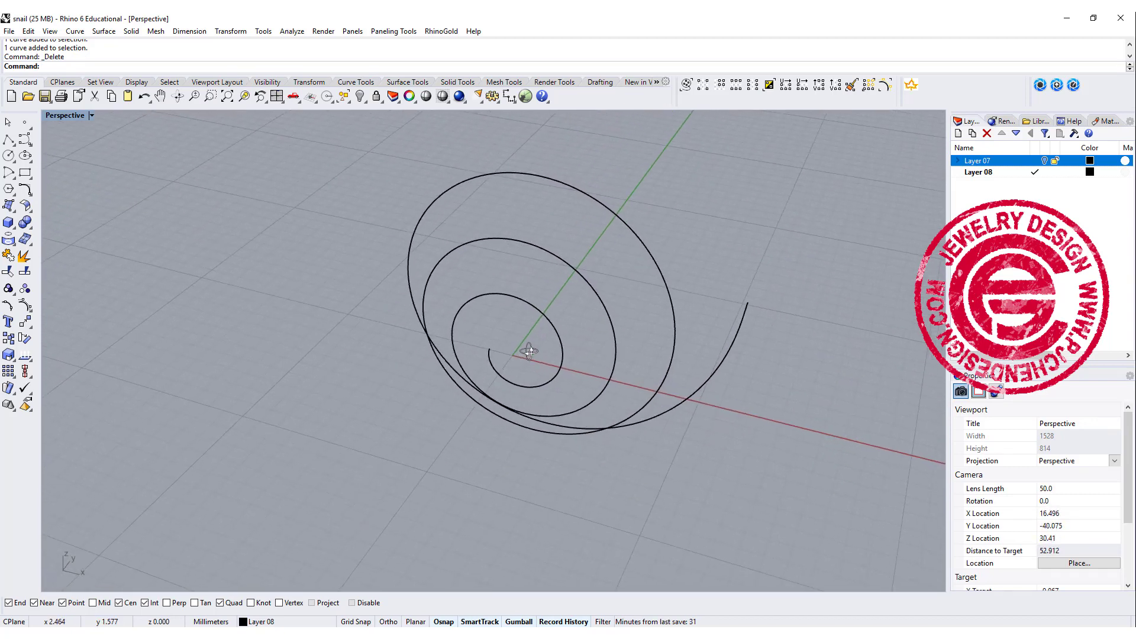
- Create a round-capped pipe along the spiral, with a start radius of about 0.8 mm widening to a much larger end radius
click(8, 155)
key(Escape)
click(8, 222)
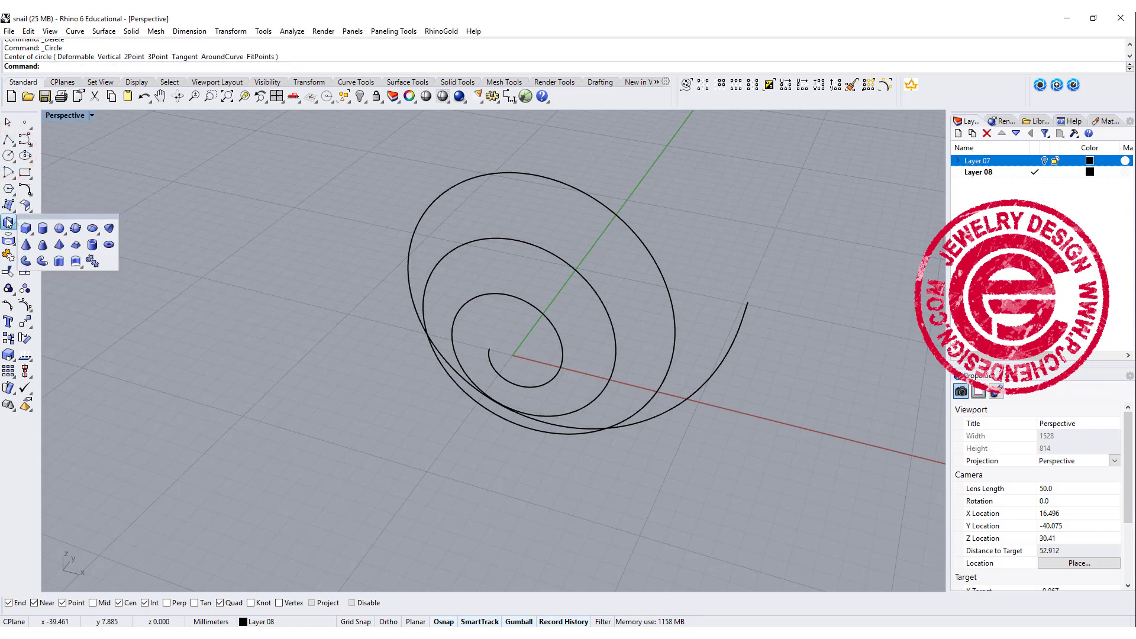
click(41, 262)
click(490, 349)
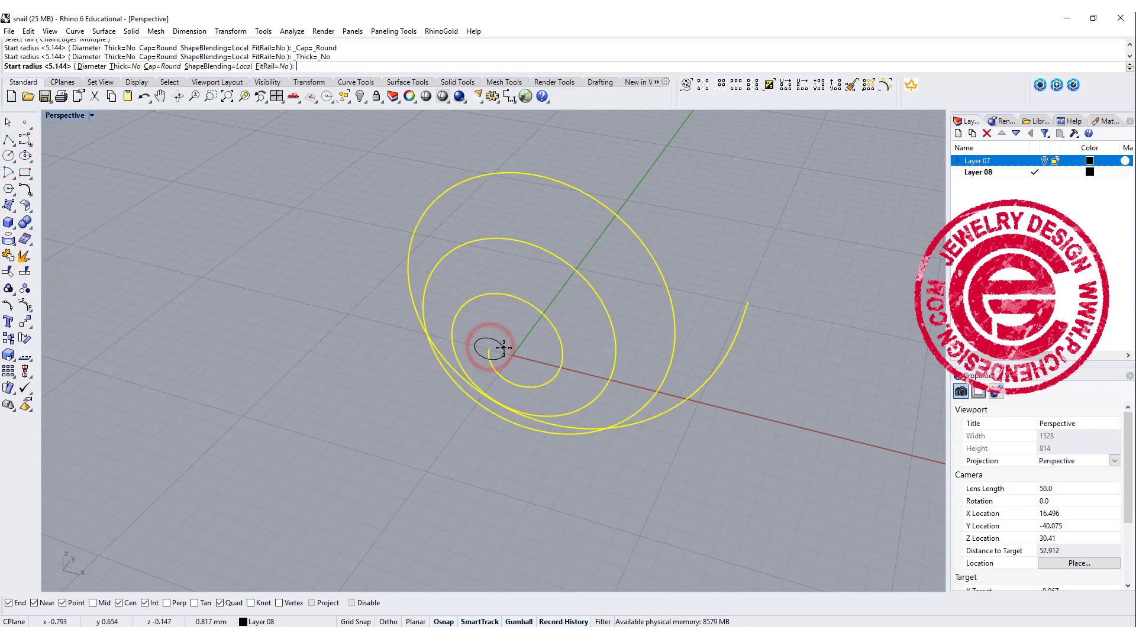
click(504, 348)
click(824, 317)
key(Return)
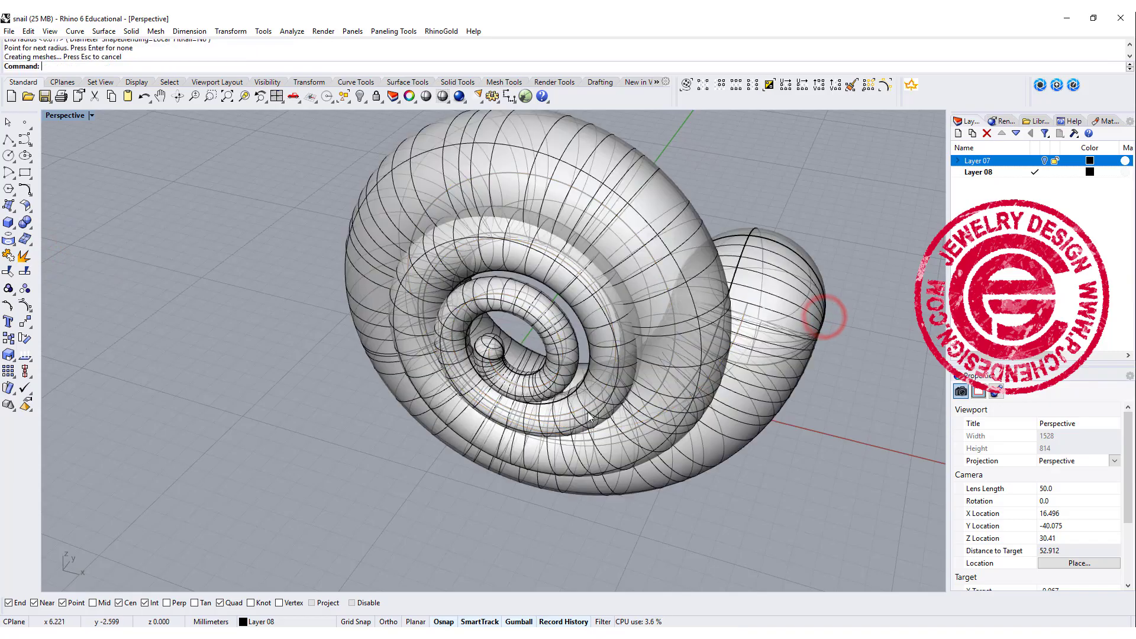
- Inspect the pipe from the front and delete it, keeping the spiral curve
right_drag(588, 415, 525, 343)
scroll(527, 331, up, 3)
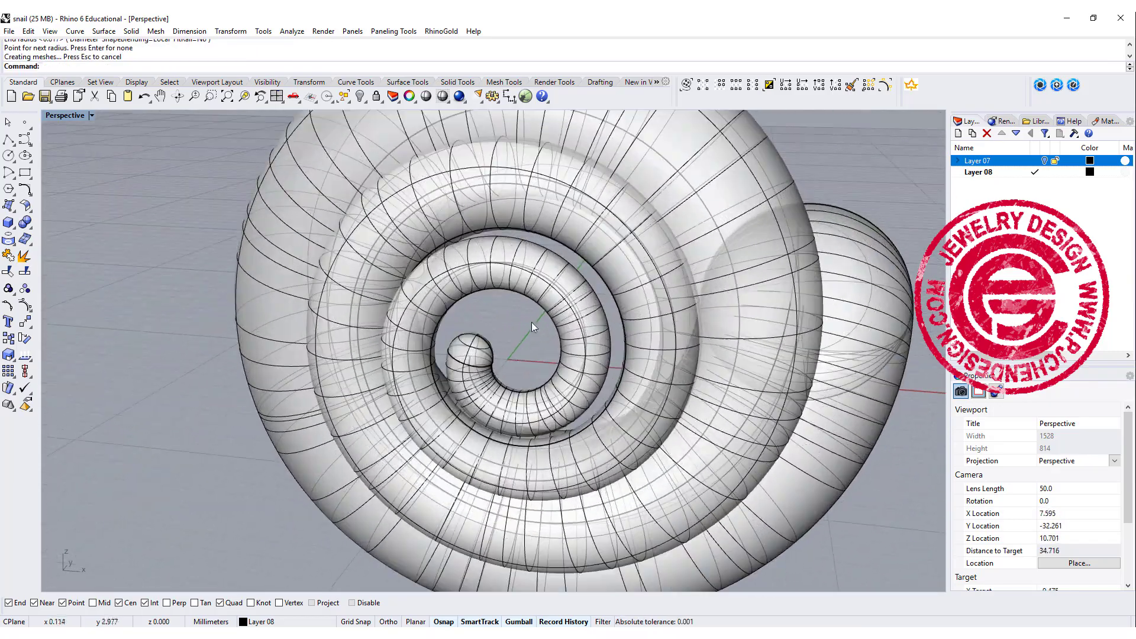
scroll(580, 266, down, 3)
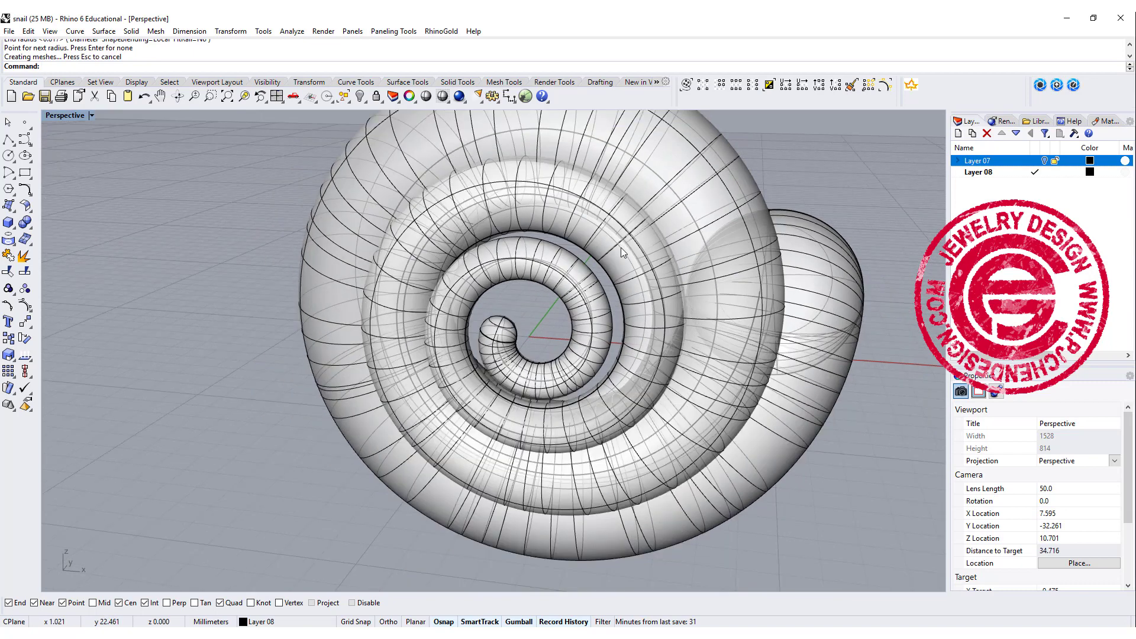
click(690, 223)
key(Delete)
- Draw a straight line from the origin (0) along the Y axis, level with the spiral's outer end in the Top view
right_drag(613, 237, 591, 196)
click(8, 137)
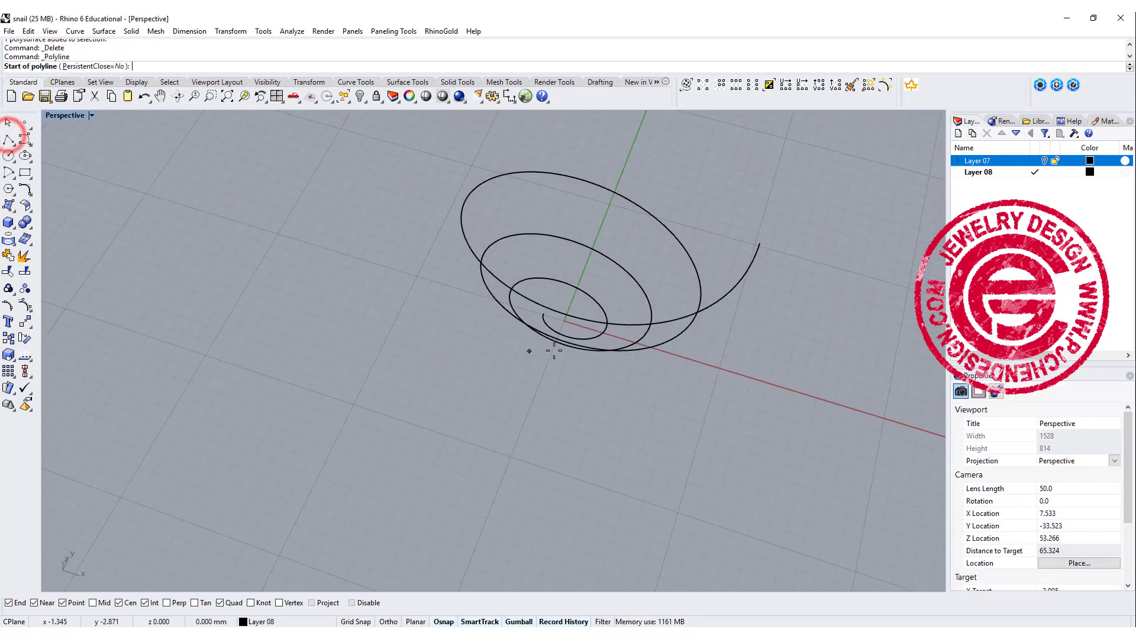
text(0)
key(Return)
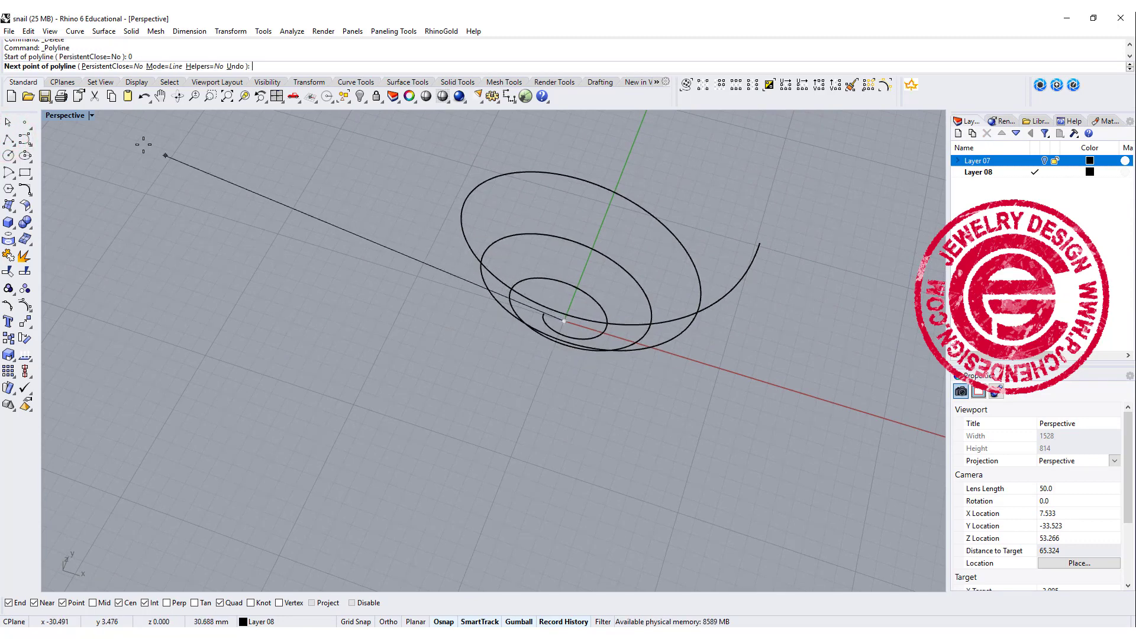
double_click(66, 115)
click(68, 116)
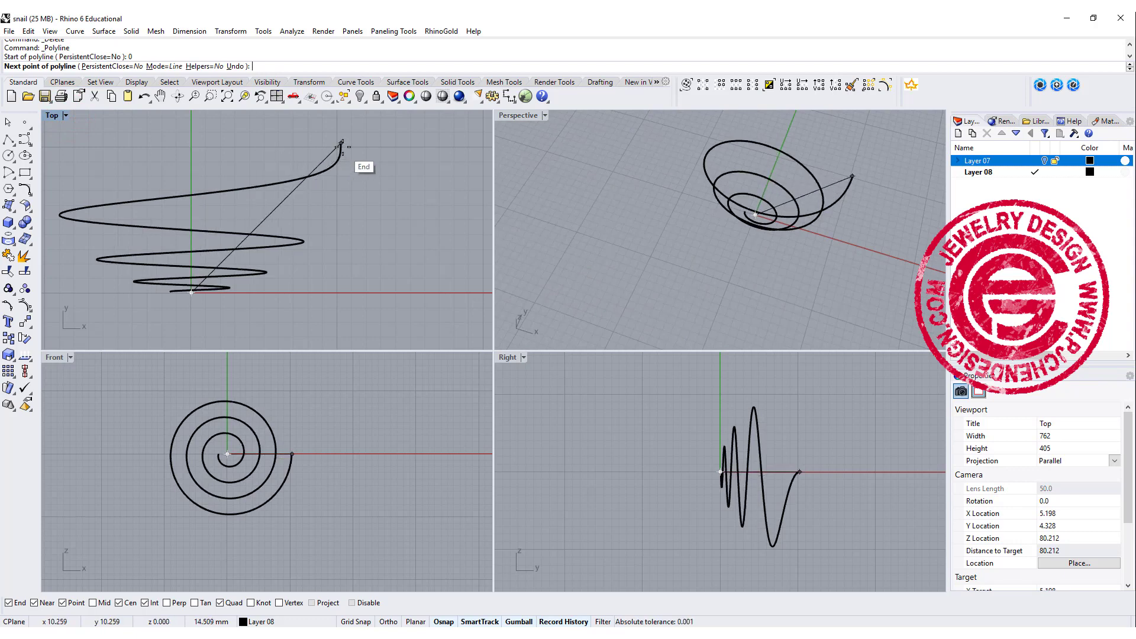
shift+click(191, 143)
key(Return)
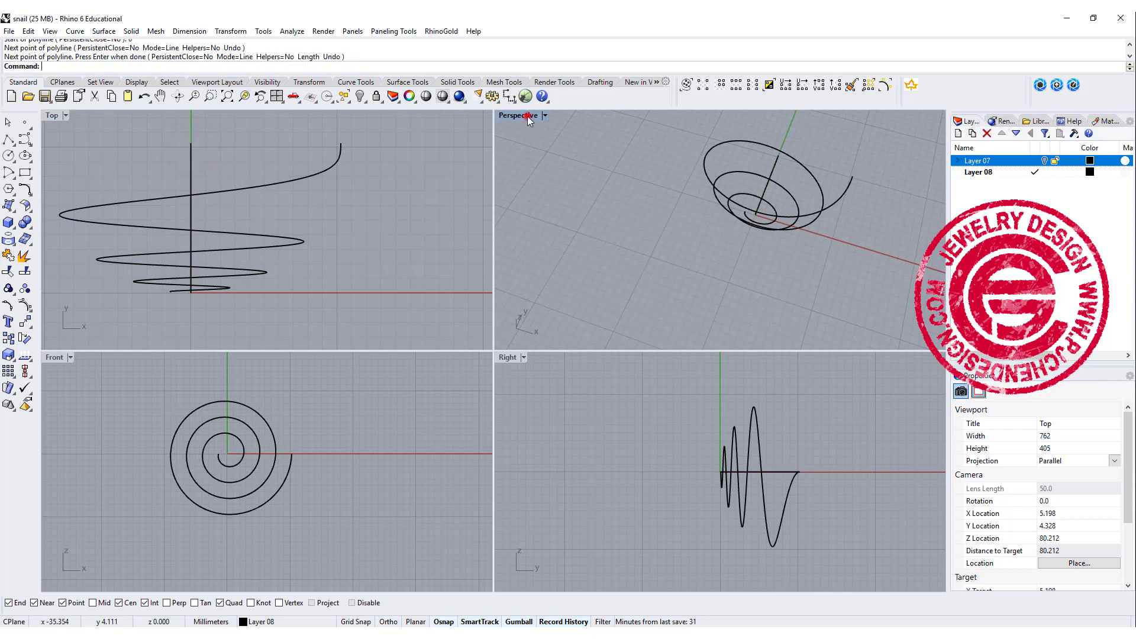
- Draw a circle by diameter between the spiral's inner end and the axis line's end at the origin
double_click(526, 116)
right_drag(615, 303, 562, 304)
scroll(579, 290, up, 4)
click(572, 298)
click(621, 317)
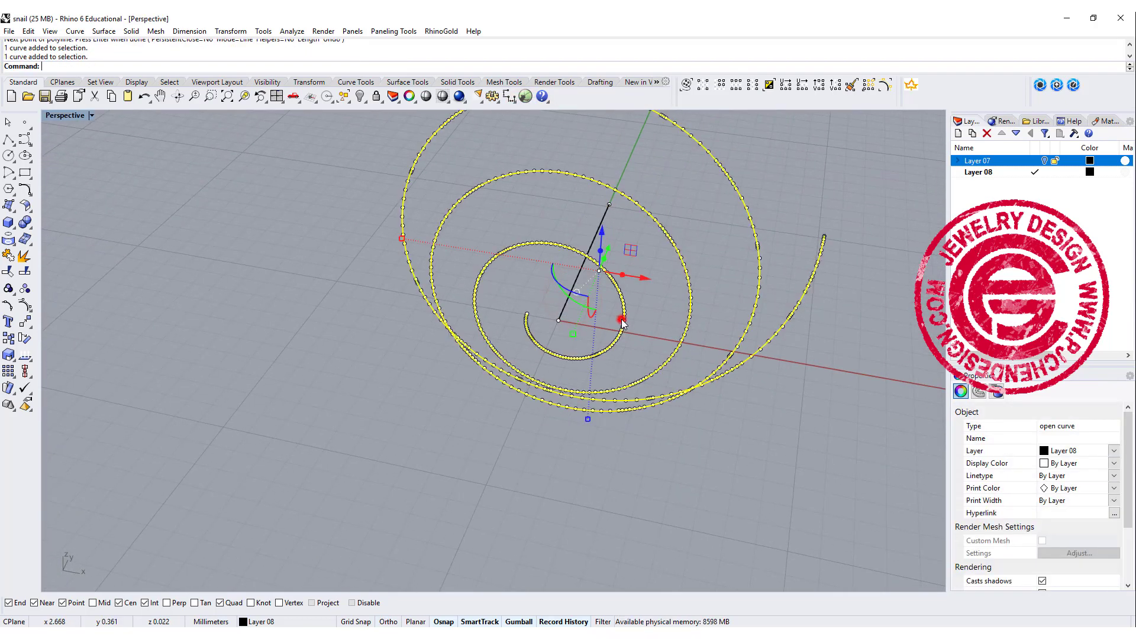
click(650, 318)
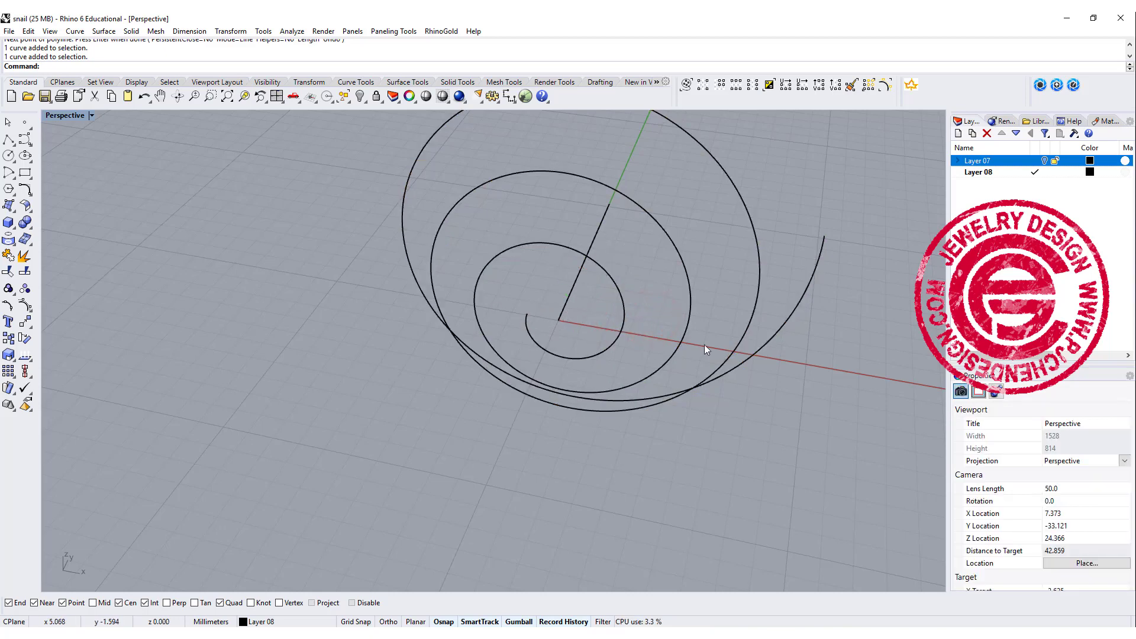
right_drag(710, 235, 724, 349)
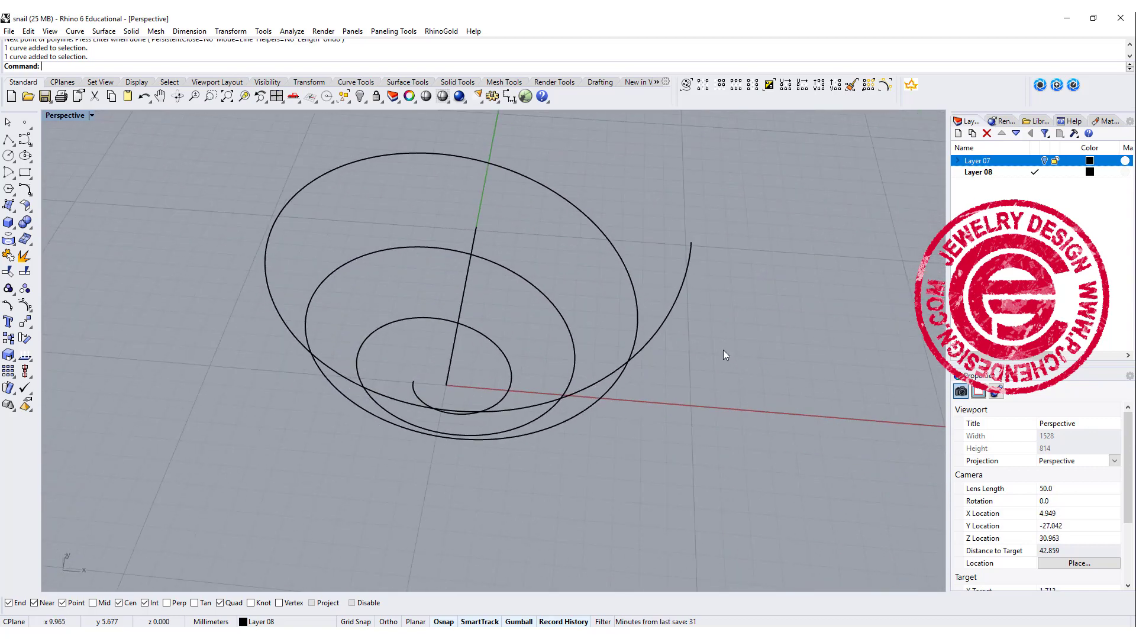
click(7, 156)
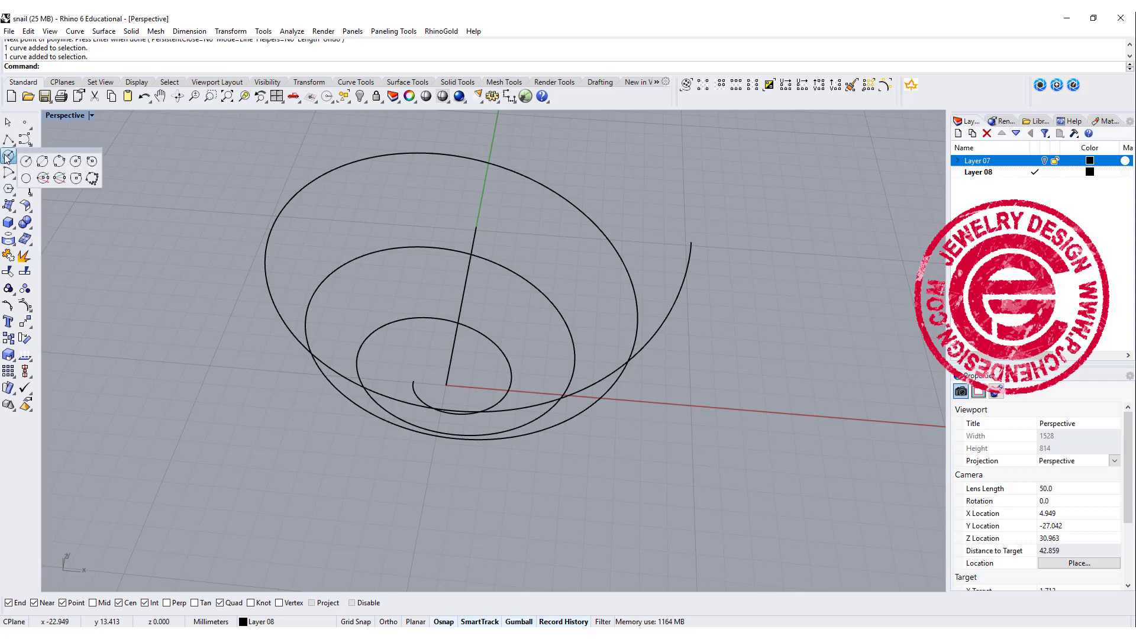
click(42, 161)
click(408, 375)
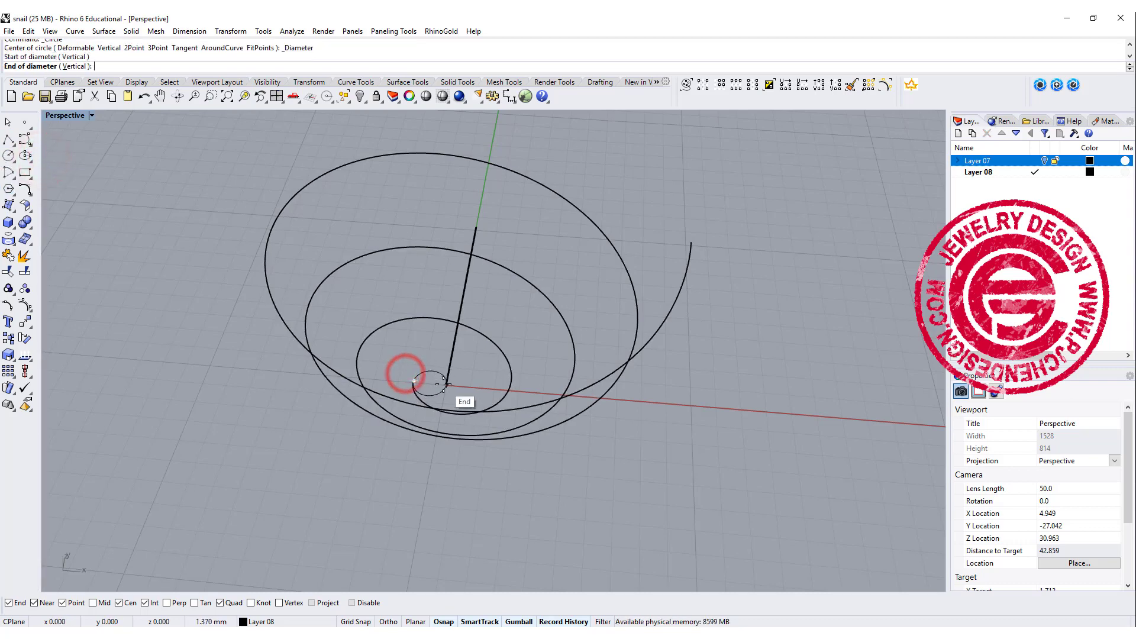
click(446, 384)
- Split the spiral at a point a short distance before its outer end
right_drag(311, 384, 375, 388)
scroll(675, 406, up, 6)
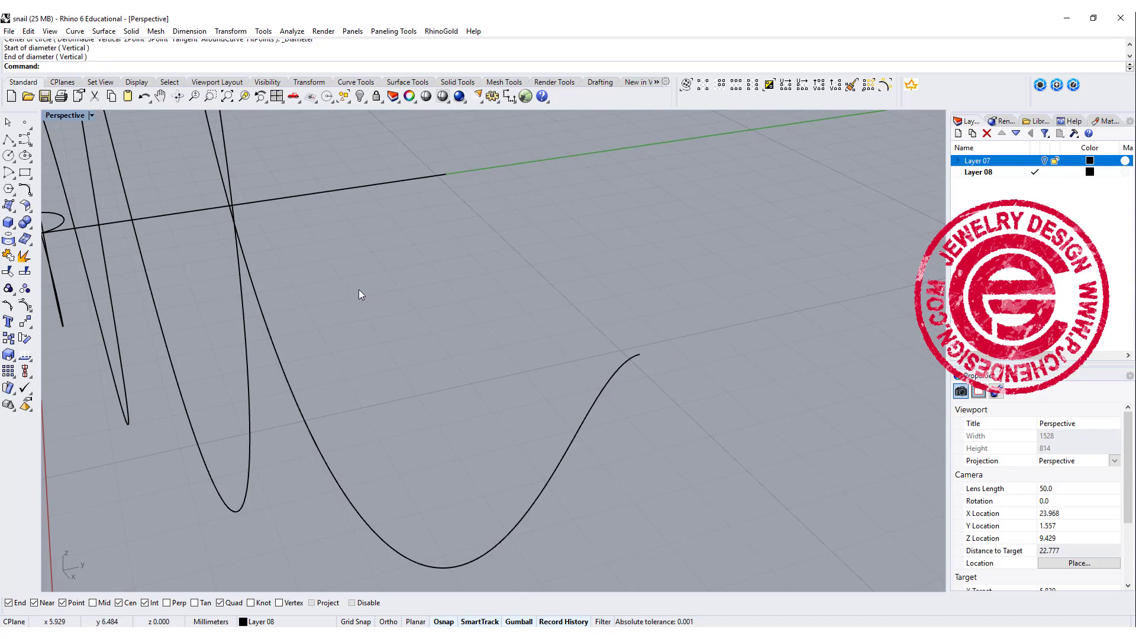
click(629, 361)
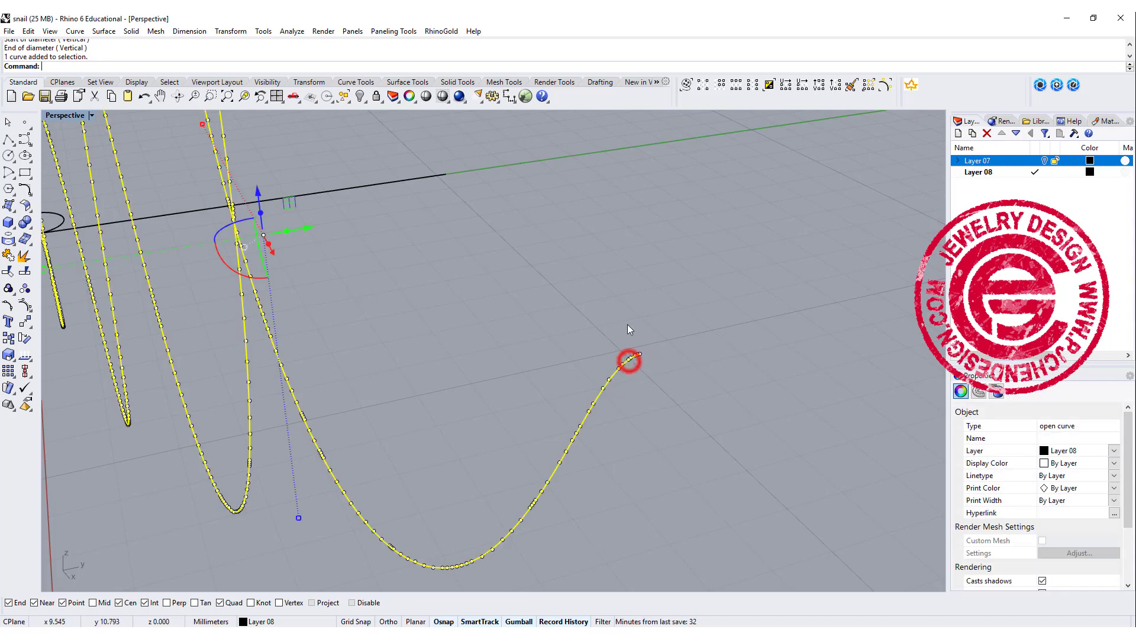
mouse_move(642, 363)
right_down()
mouse_move(590, 372)
mouse_move(612, 369)
right_up()
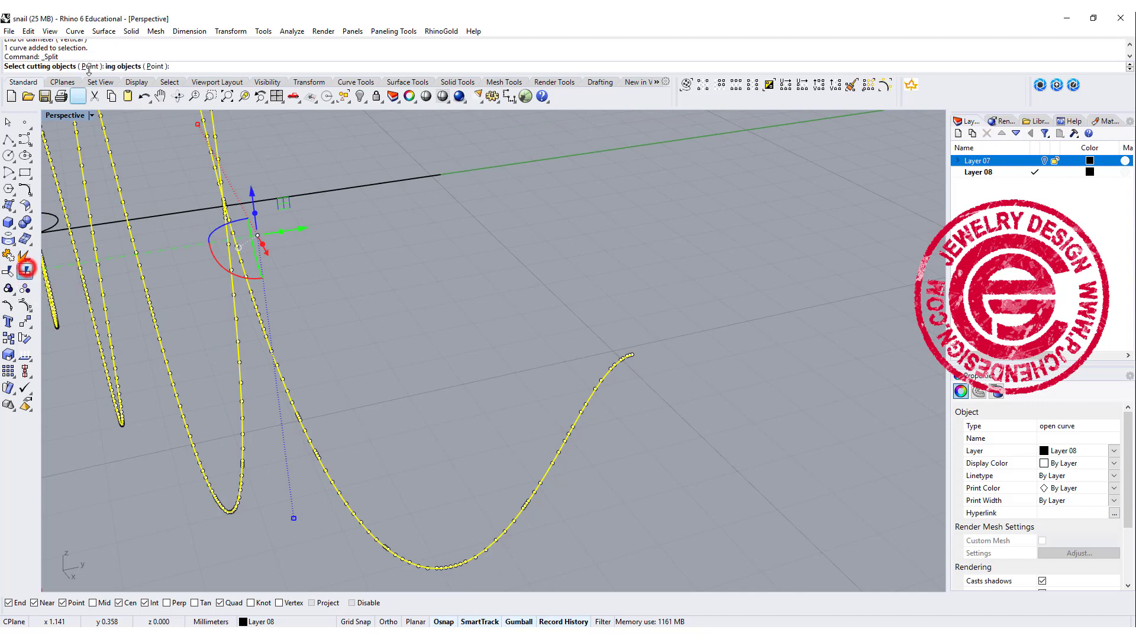
click(25, 271)
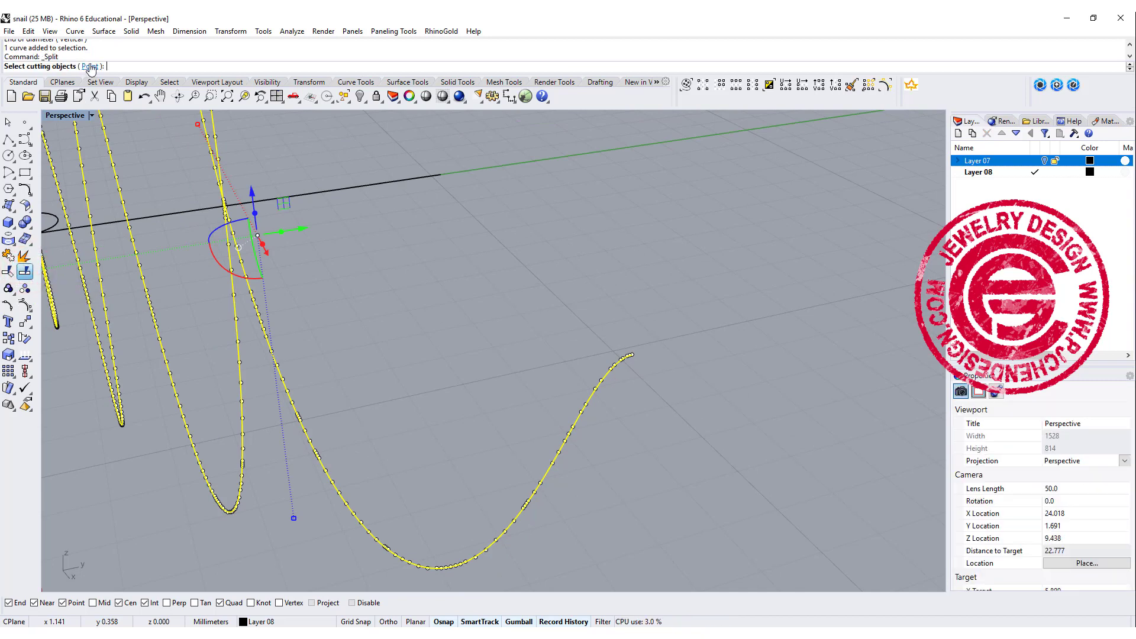
click(91, 67)
click(599, 386)
key(Return)
- Delete the short split-off piece at the spiral's outer end
drag(655, 391, 624, 340)
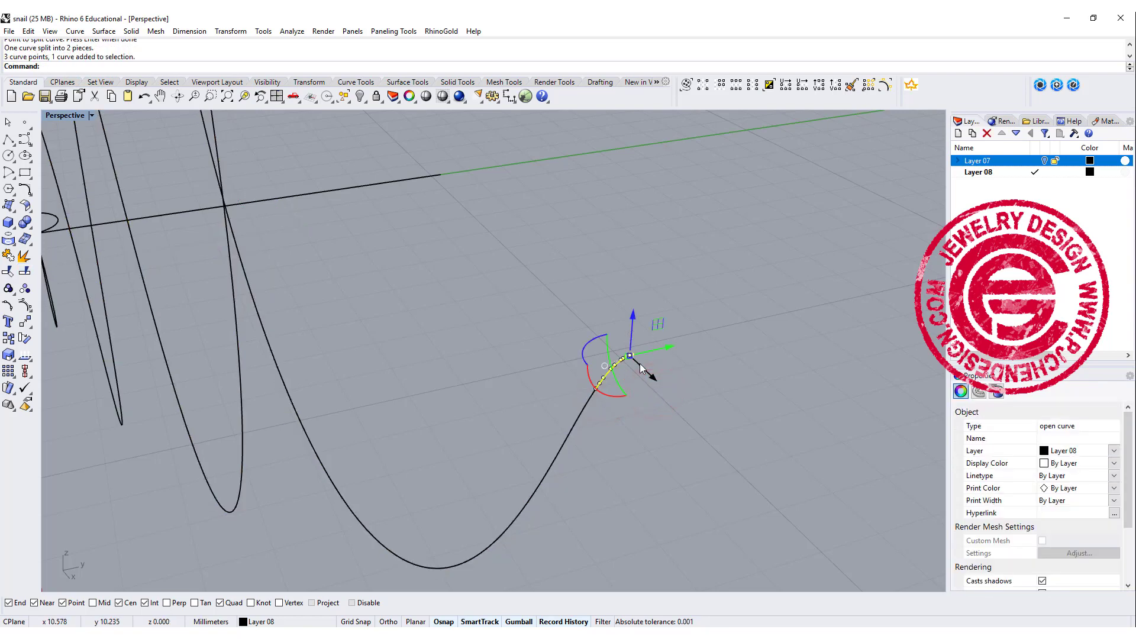
key(Delete)
key(Delete)
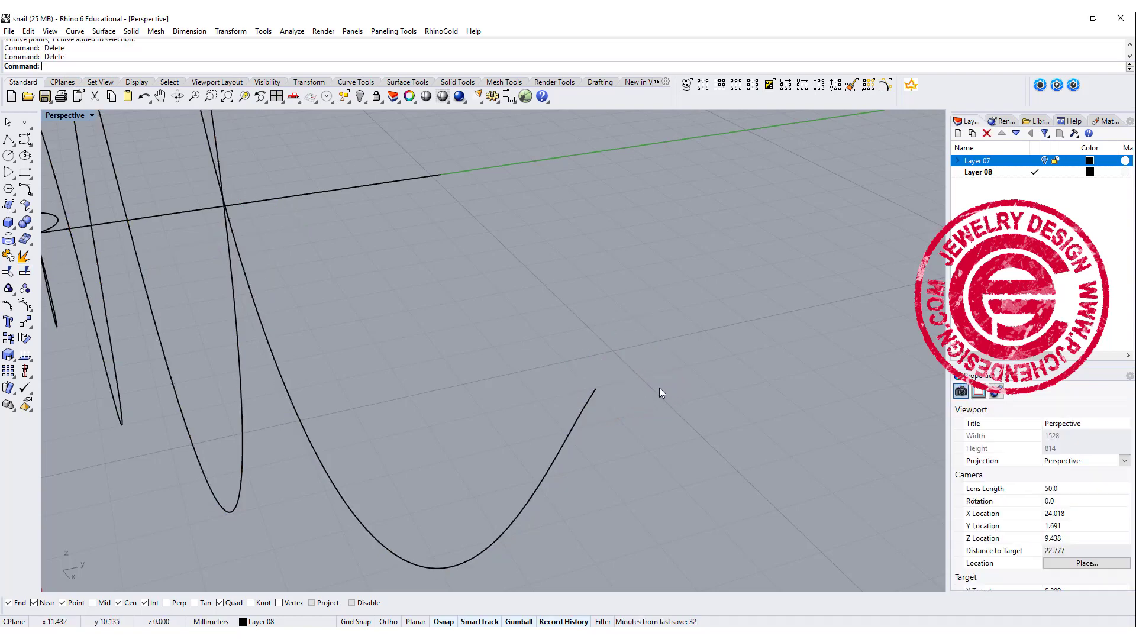
- Create a Sweep 2 Rails surface along the axis line and the spiral, using the small circle as the cross section
right_drag(659, 388, 588, 416)
shift+right_drag(560, 378, 673, 353)
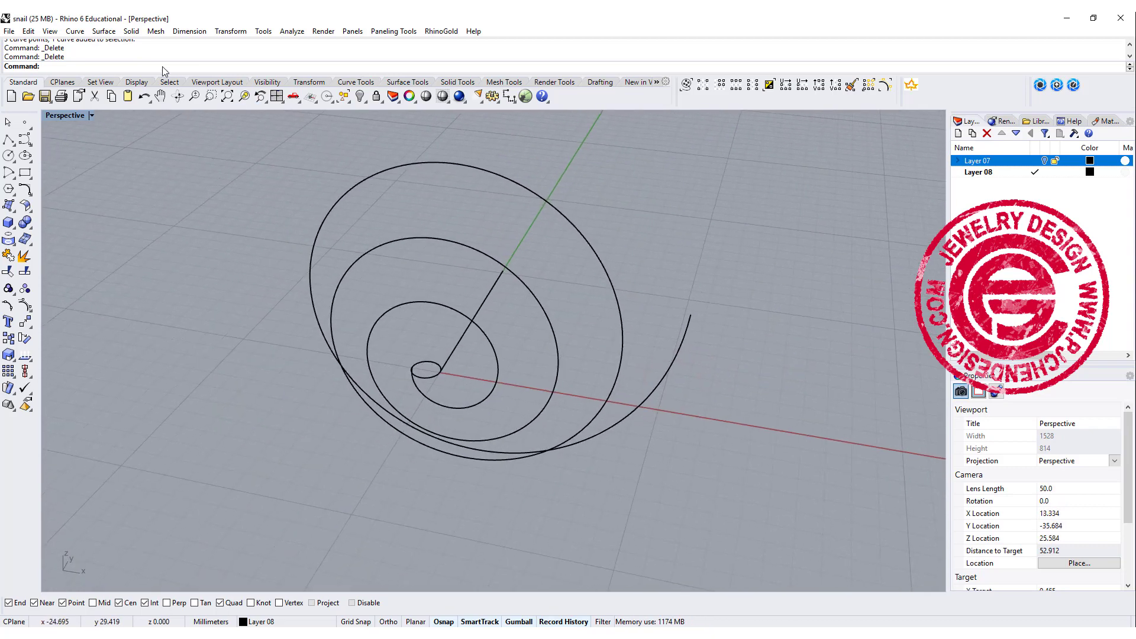
click(104, 30)
click(155, 83)
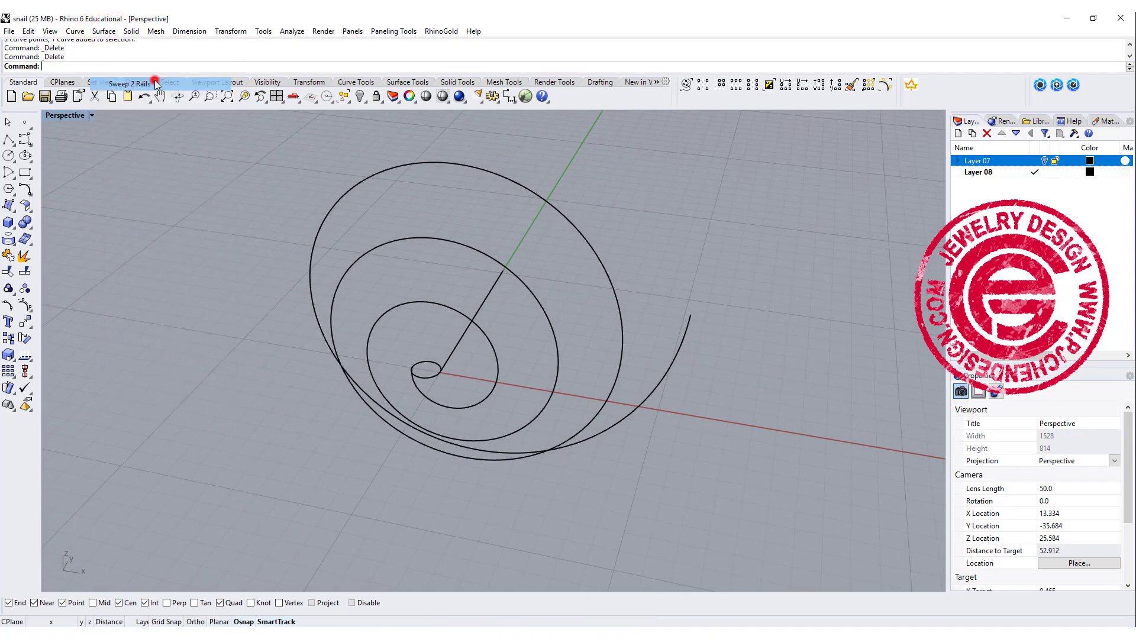
scroll(395, 329, up, 3)
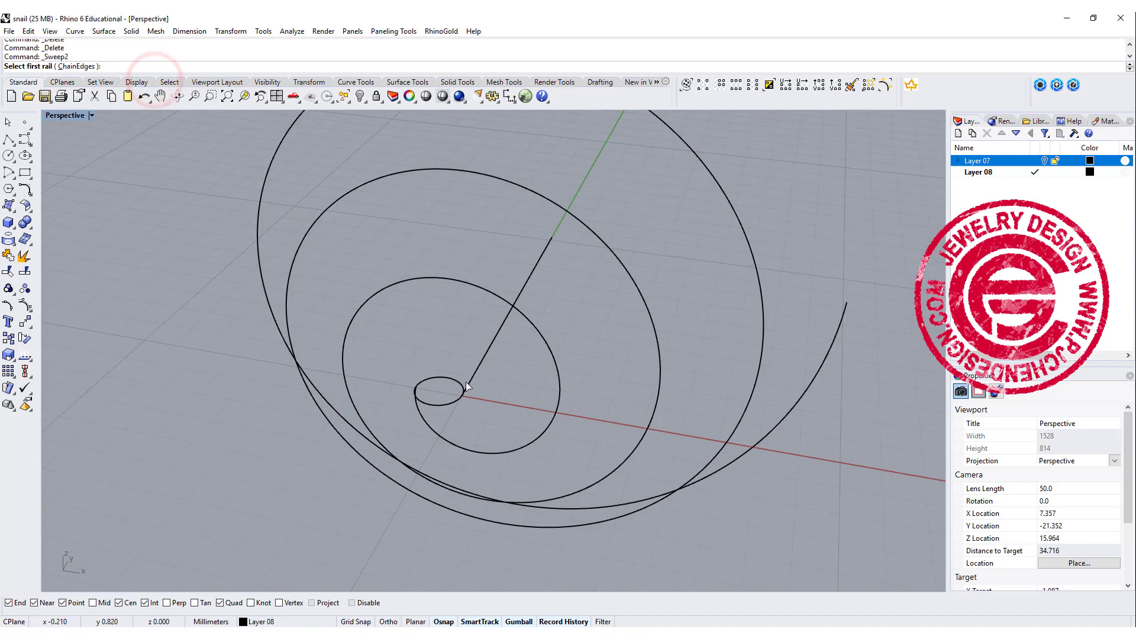
click(427, 427)
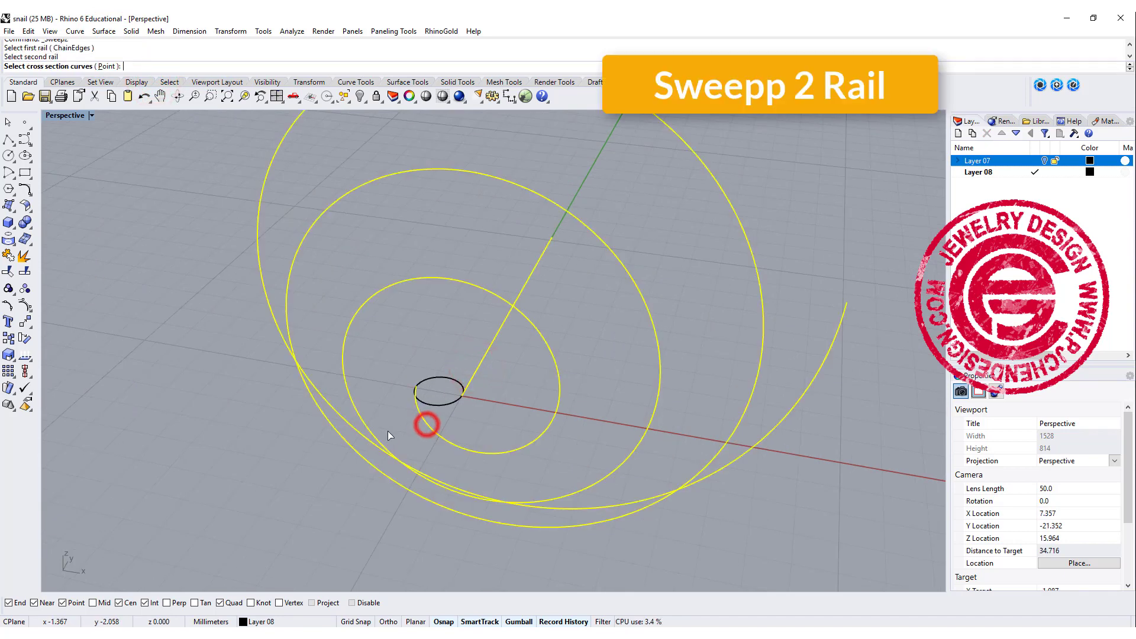
click(440, 406)
key(Return)
key(Return)
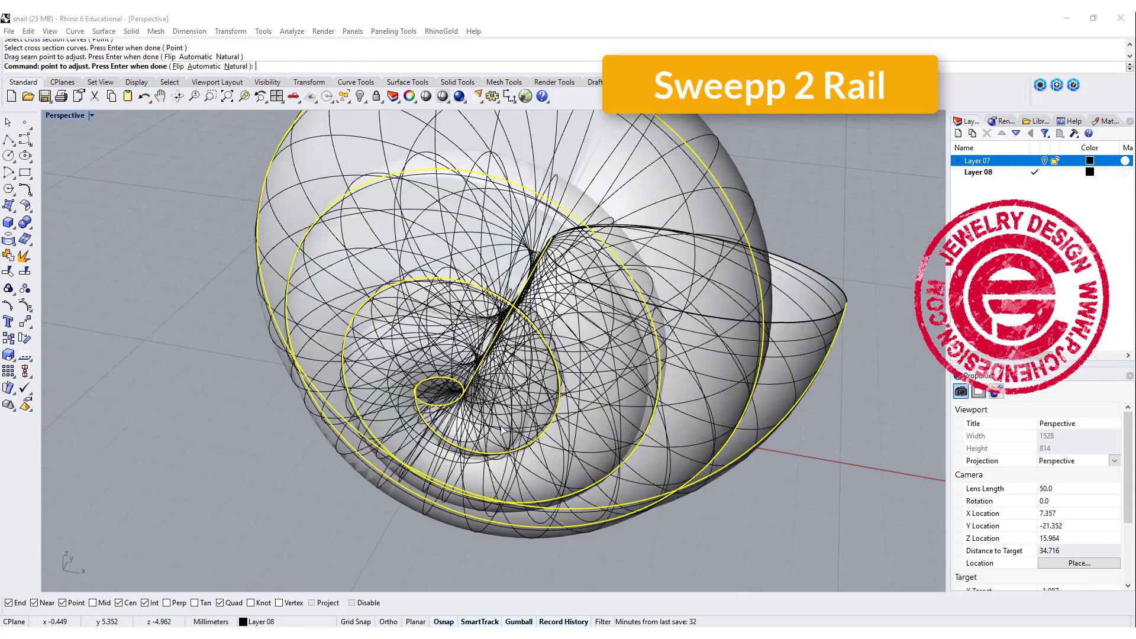
click(870, 480)
- Inspect the swept shell's opening and centre from several sides, and delete the surface while keeping its curves
right_drag(869, 481, 366, 306)
scroll(366, 306, up, 6)
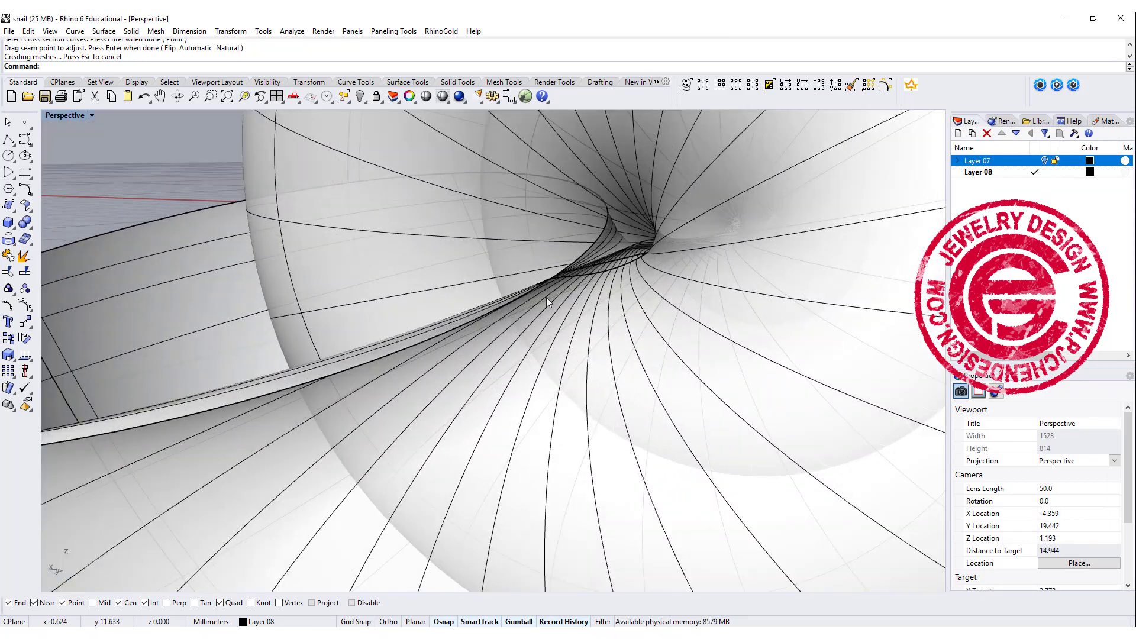
right_drag(546, 297, 479, 242)
right_drag(619, 253, 640, 239)
scroll(548, 286, down, 4)
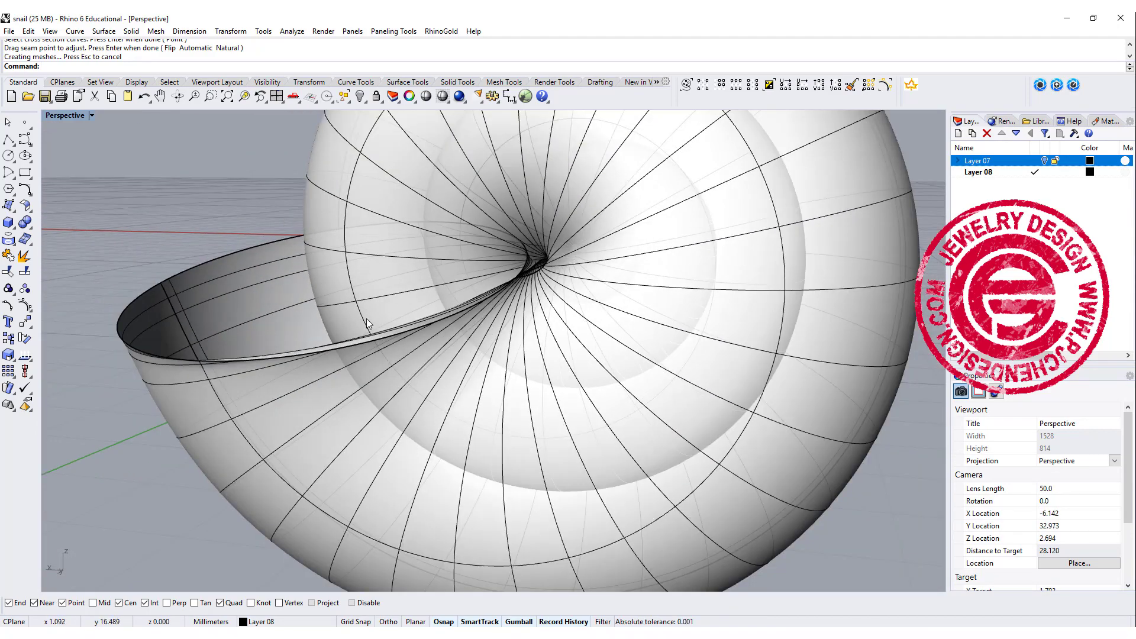
right_drag(368, 321, 619, 367)
right_drag(730, 339, 566, 168)
right_drag(530, 327, 552, 355)
click(601, 330)
key(Delete)
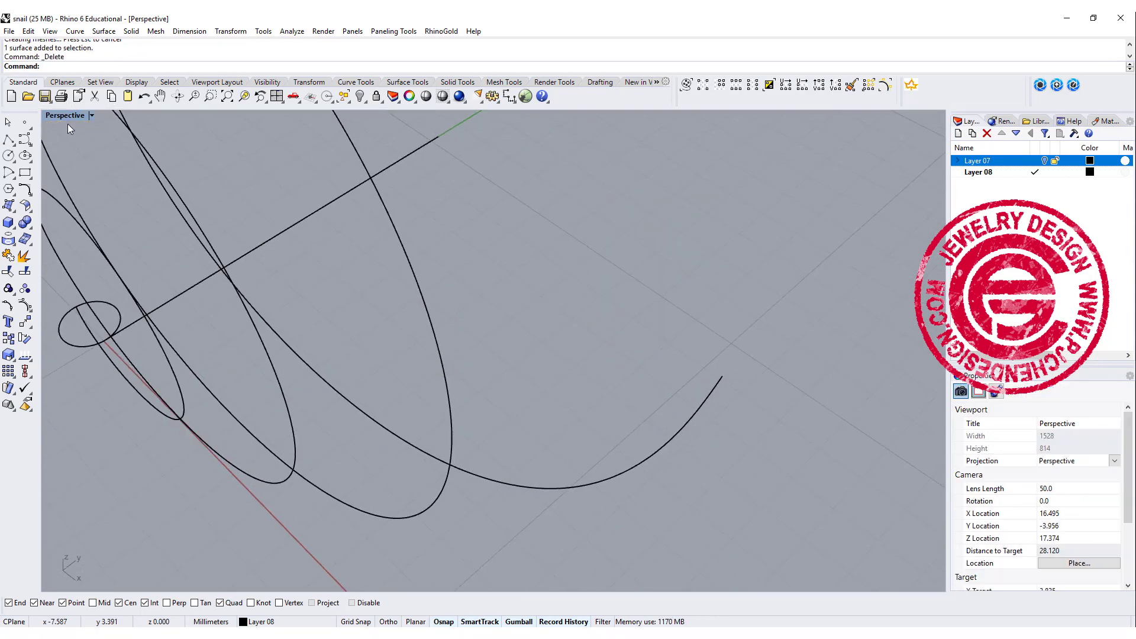
- In the Top view, draw a circle by diameter with Ortho, about 8 mm across, from the spiral's outer end toward the axis line
double_click(67, 117)
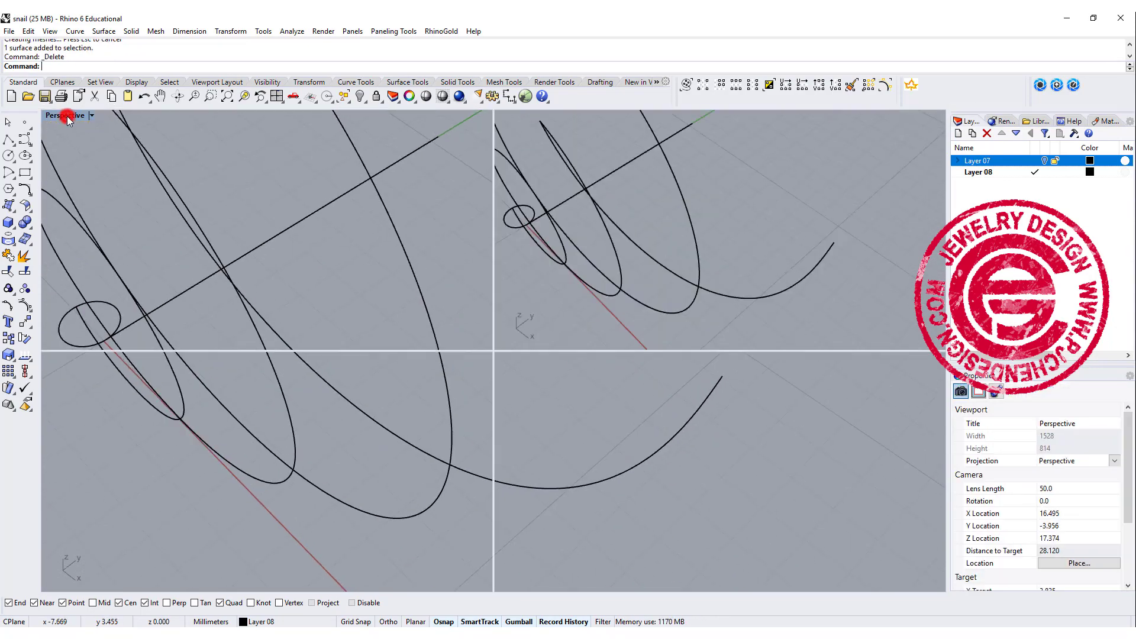
click(10, 160)
click(58, 162)
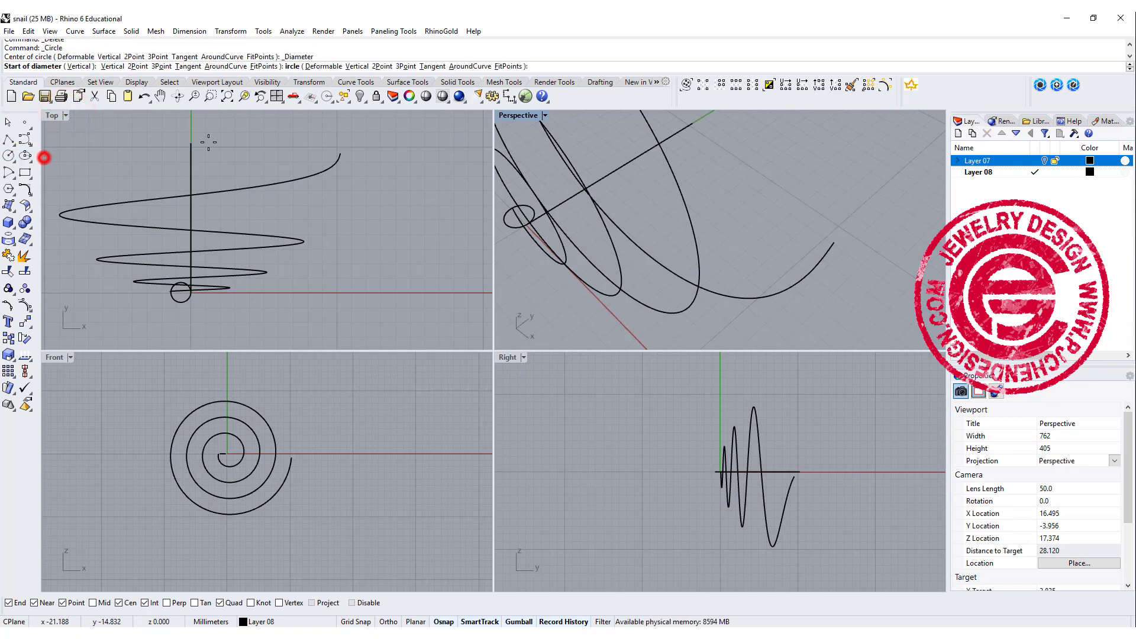
click(340, 154)
key(F8)
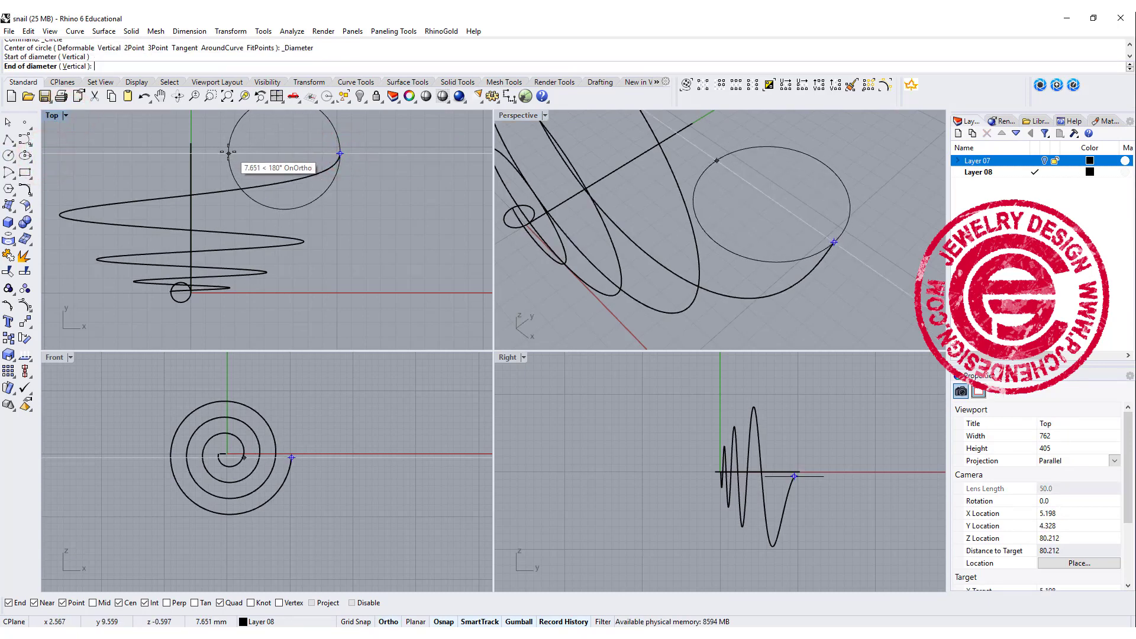
click(224, 149)
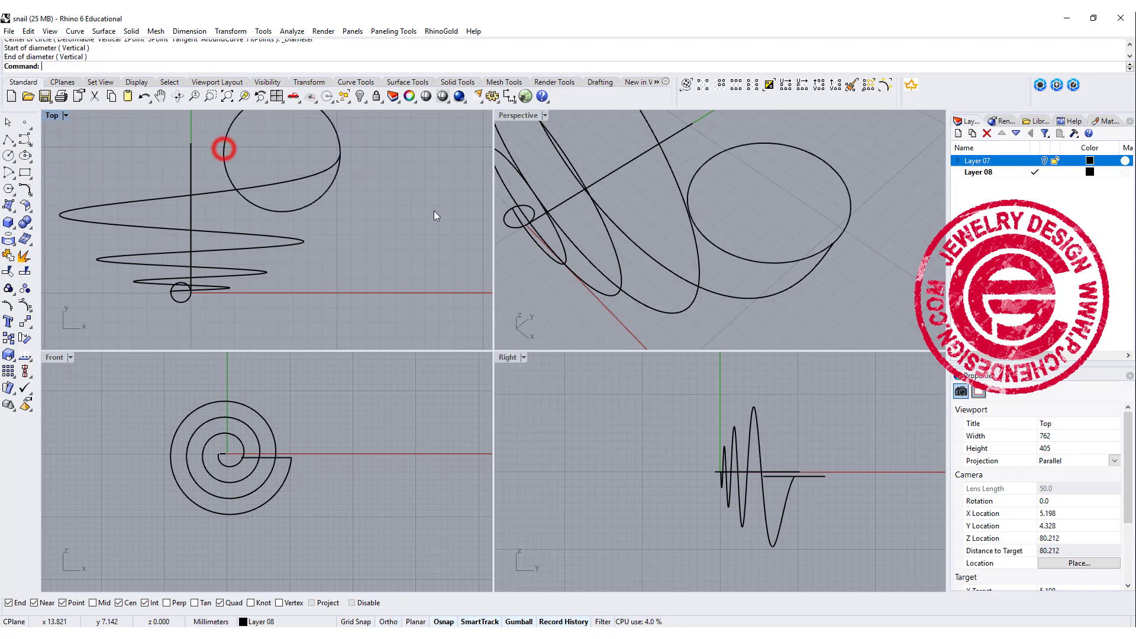
- Start a Sweep 2 Rails surface along the axis line and the spiral, with the small and large circles as cross sections
double_click(517, 115)
scroll(514, 210, down, 12)
right_drag(514, 210, 536, 469)
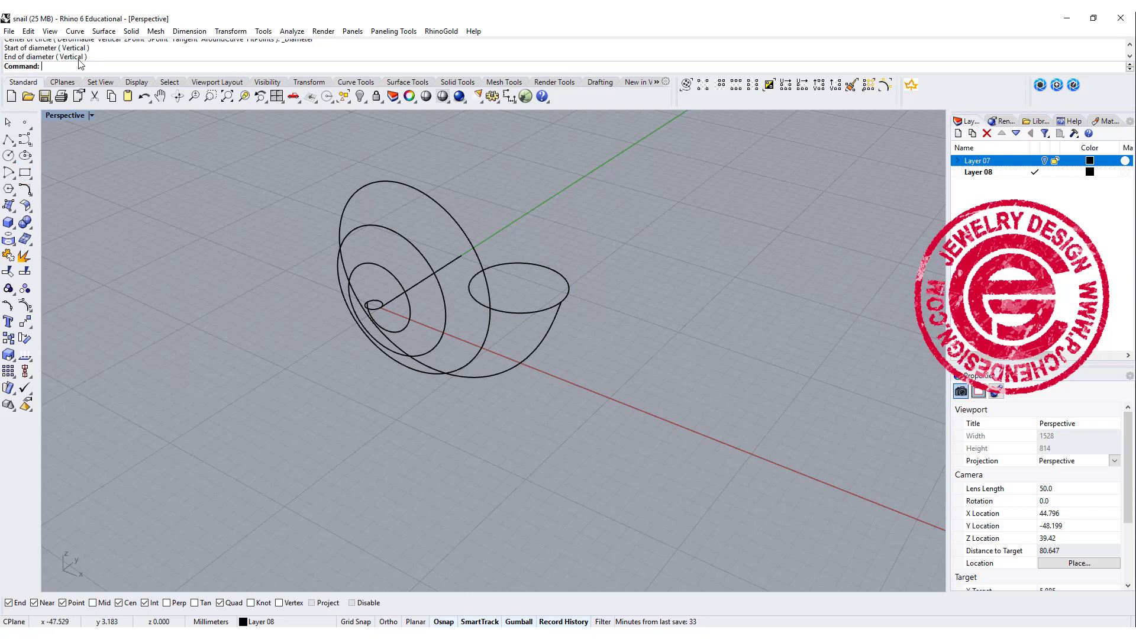
click(107, 32)
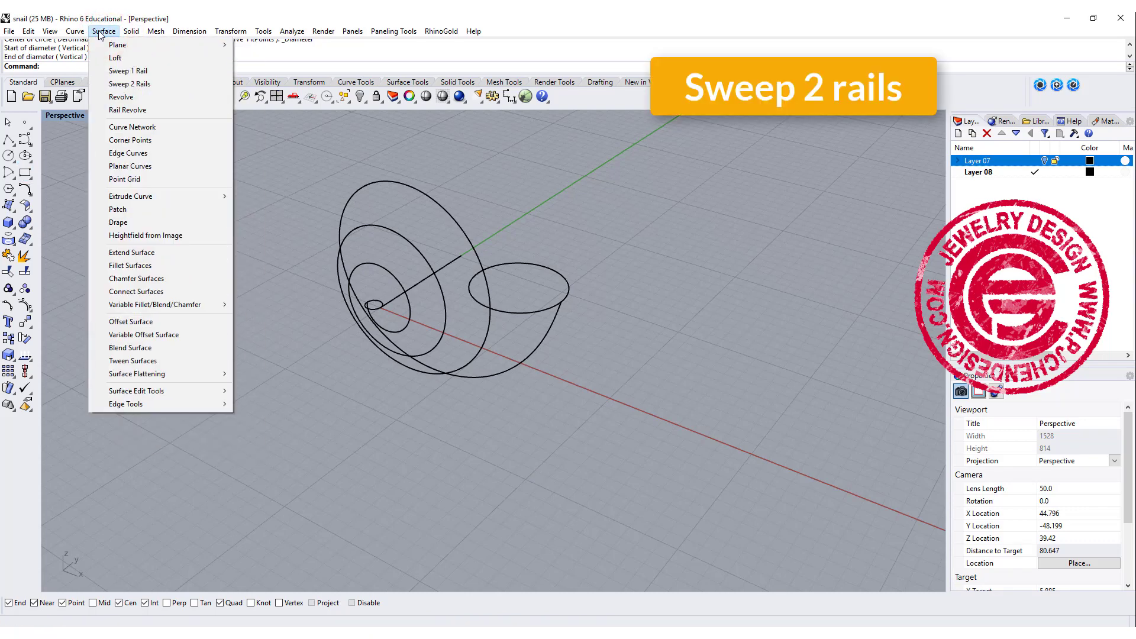
click(116, 86)
scroll(425, 325, up, 3)
click(406, 308)
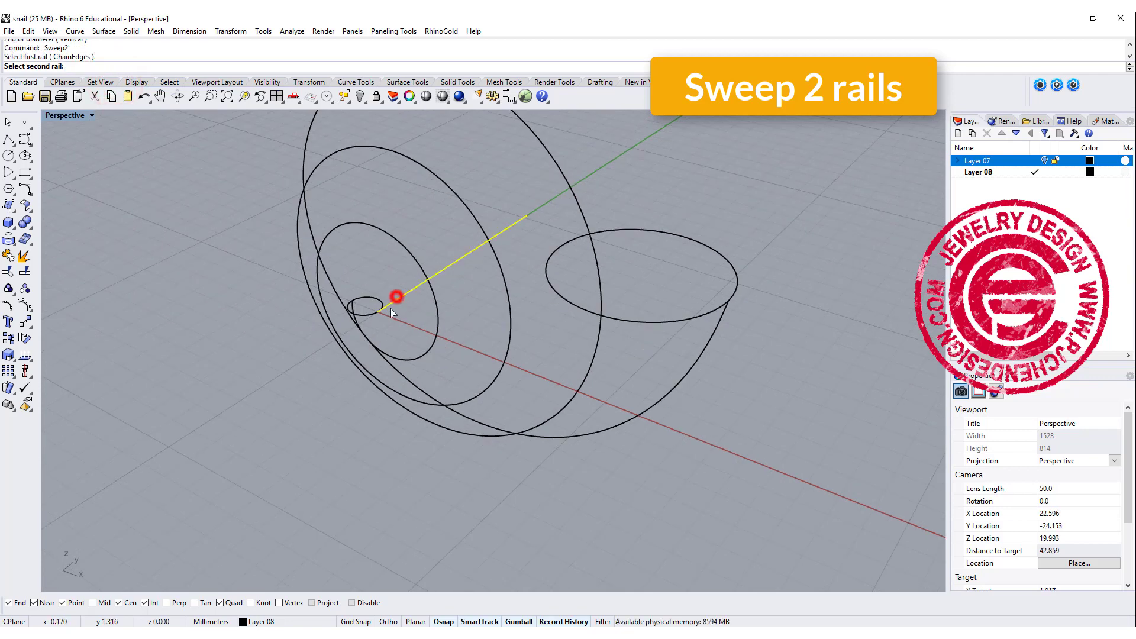
click(386, 321)
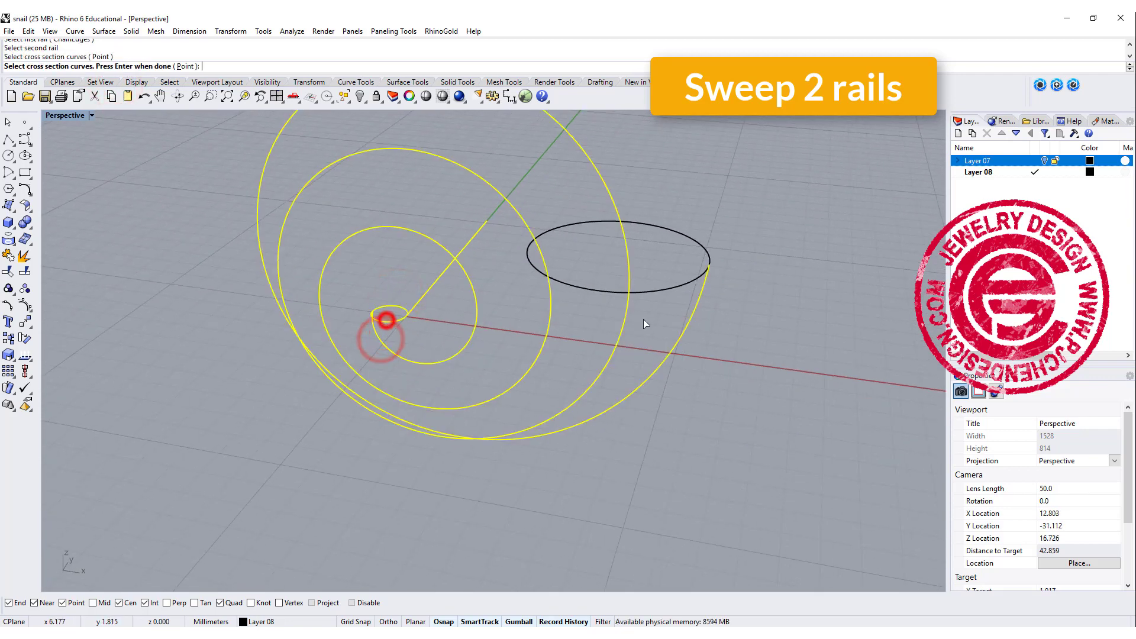
click(668, 288)
key(Return)
- Accept the circles' seam points, check the sweep preview around the opening, and create the surface without changing the cross sections
right_drag(740, 359, 710, 408)
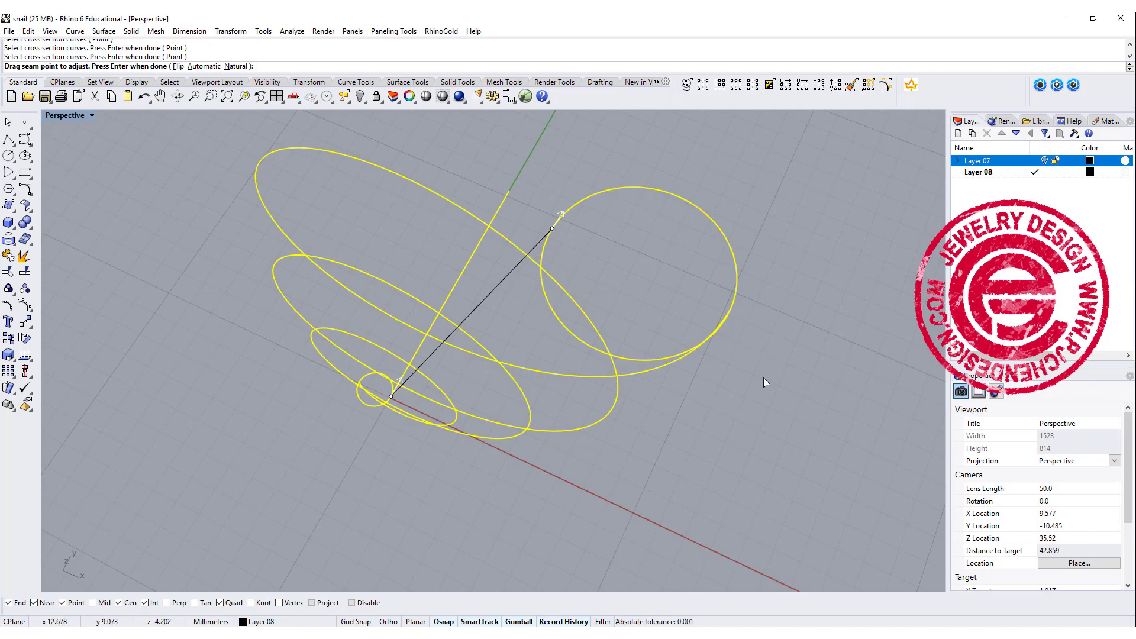
key(Return)
right_drag(657, 373, 471, 318)
scroll(469, 318, up, 3)
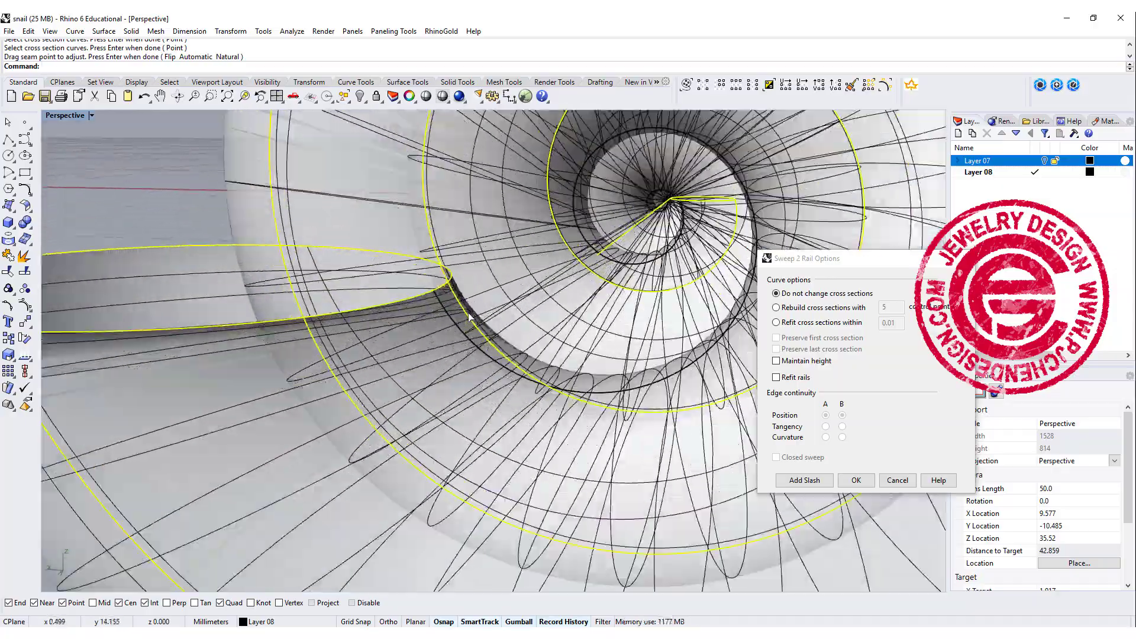
scroll(469, 318, up, 2)
scroll(451, 288, down, 5)
right_drag(355, 279, 626, 236)
right_drag(509, 276, 473, 271)
click(855, 478)
- Select the circle at the shell's opening and stretch it slightly in the Y direction so the swept surface updates with it
scroll(731, 271, down, 7)
right_drag(732, 271, 602, 335)
scroll(669, 372, up, 4)
right_drag(669, 373, 673, 346)
click(671, 342)
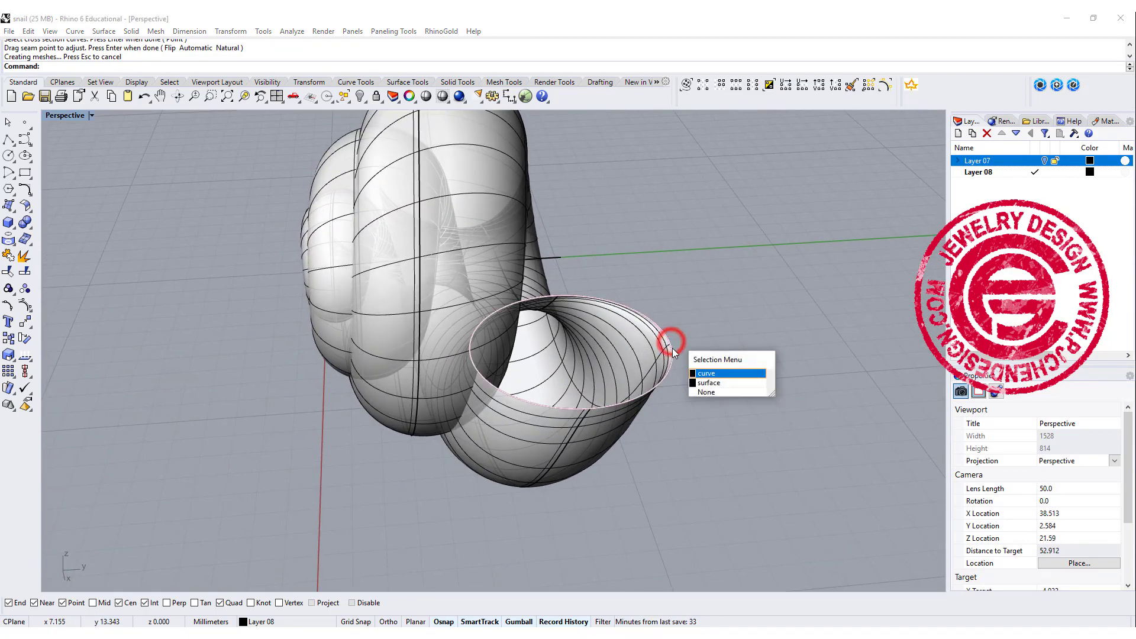
click(705, 373)
shift+drag(472, 353, 460, 355)
right_drag(562, 357, 635, 385)
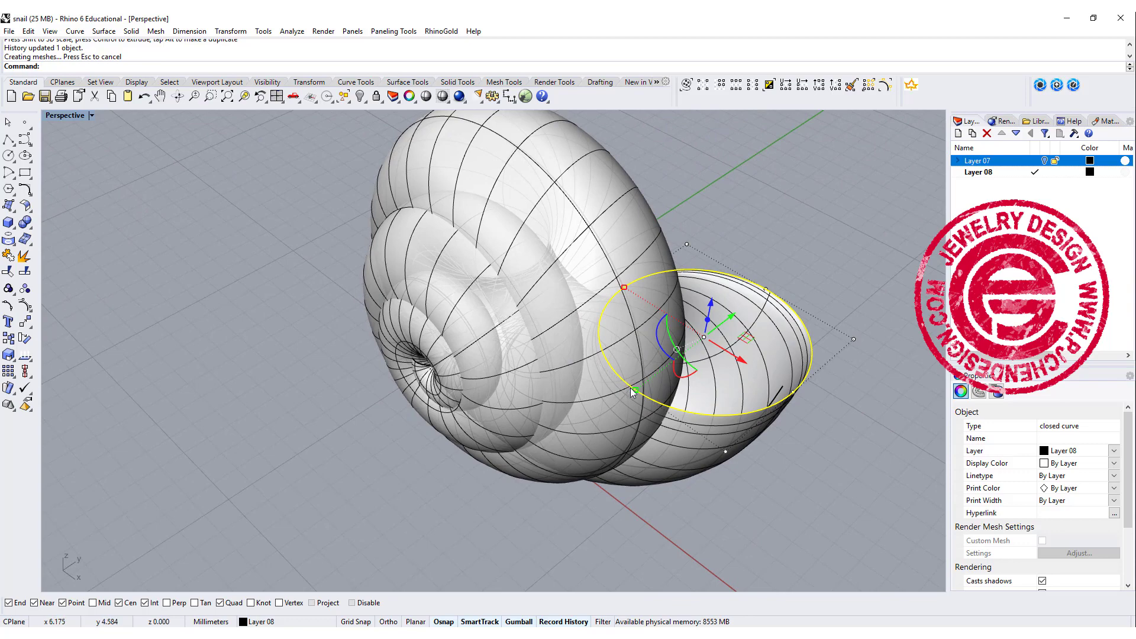
shift+drag(630, 388, 634, 385)
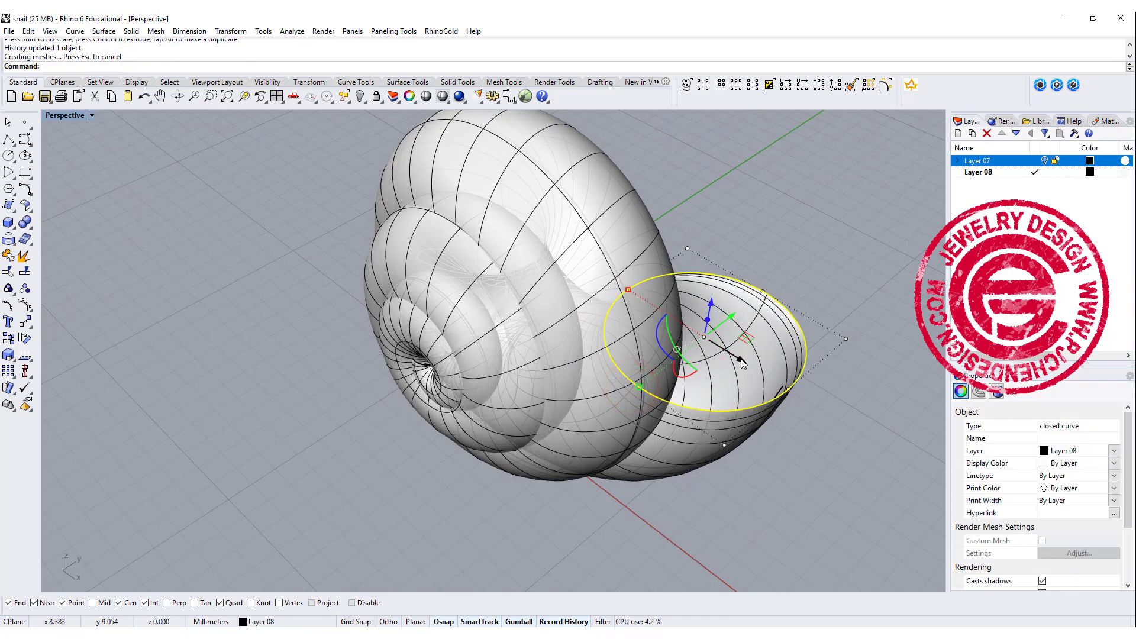
- Try moving the opening's circle along the X and Y axes, and undo the moves
drag(743, 364, 738, 353)
right_drag(736, 349, 628, 389)
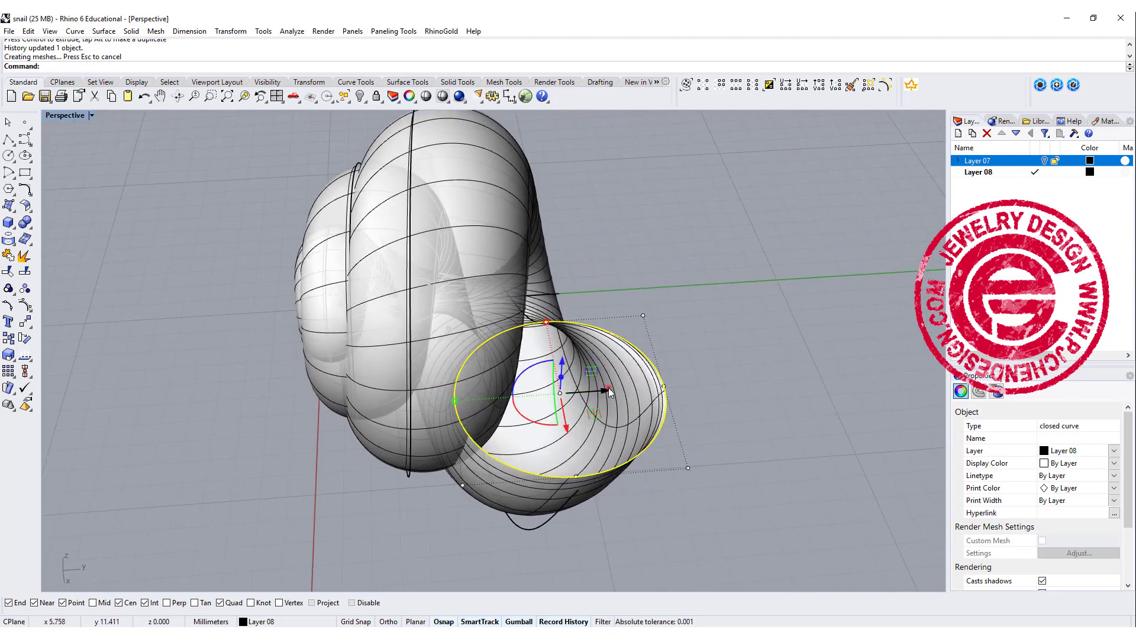
drag(610, 392, 630, 384)
key(ctrl+z)
click(621, 379)
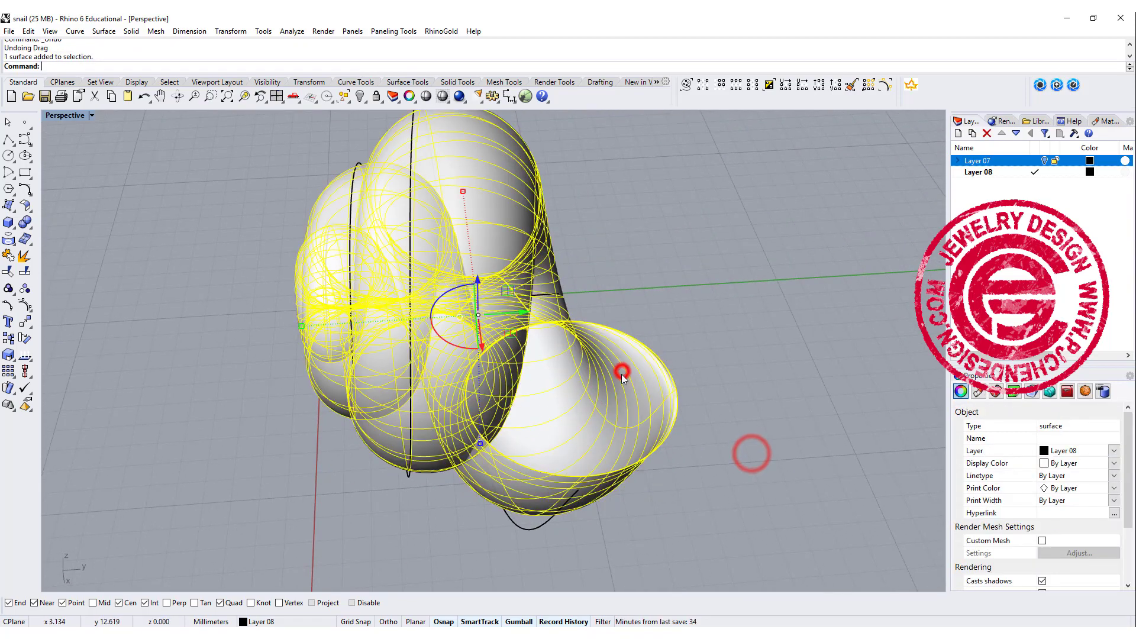
right_drag(622, 373, 583, 358)
key(ctrl+z)
key(ctrl+z)
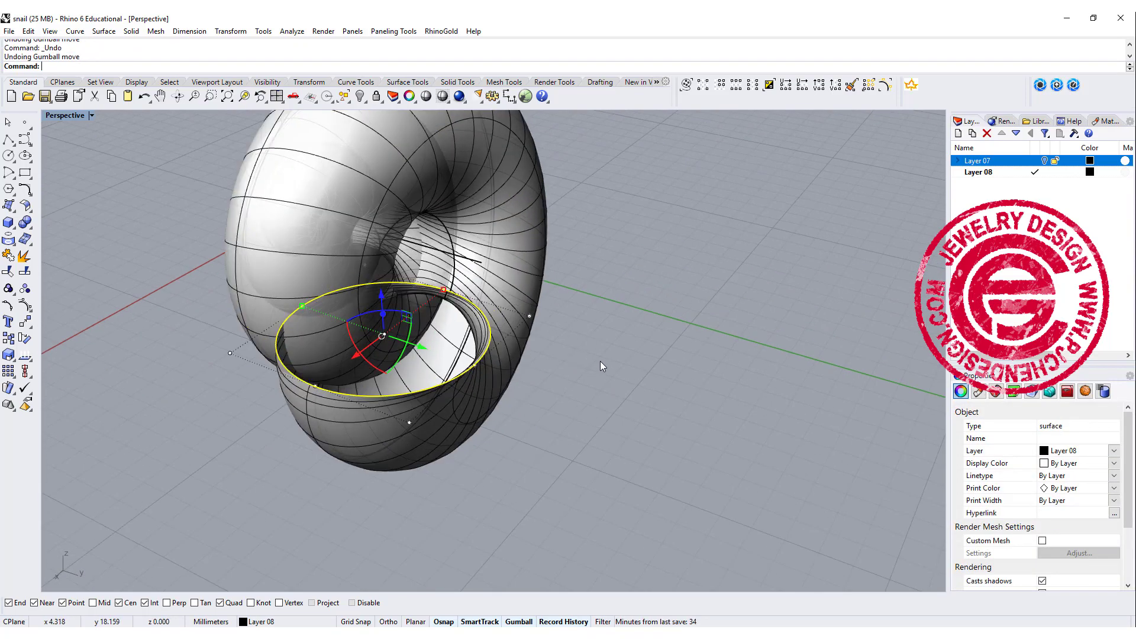
- Try scaling the opening's circle slightly in the X direction, and undo the change
drag(442, 289, 451, 282)
click(656, 330)
scroll(371, 295, down, 4)
right_drag(372, 295, 449, 379)
key(ctrl+z)
click(752, 340)
- Close the swept shell's open ends with Cap and check the object type of the result
scroll(404, 241, up, 4)
click(449, 379)
text(Cap)
key(Return)
click(501, 378)
right_drag(519, 348, 598, 297)
click(574, 381)
click(494, 395)
click(1032, 427)
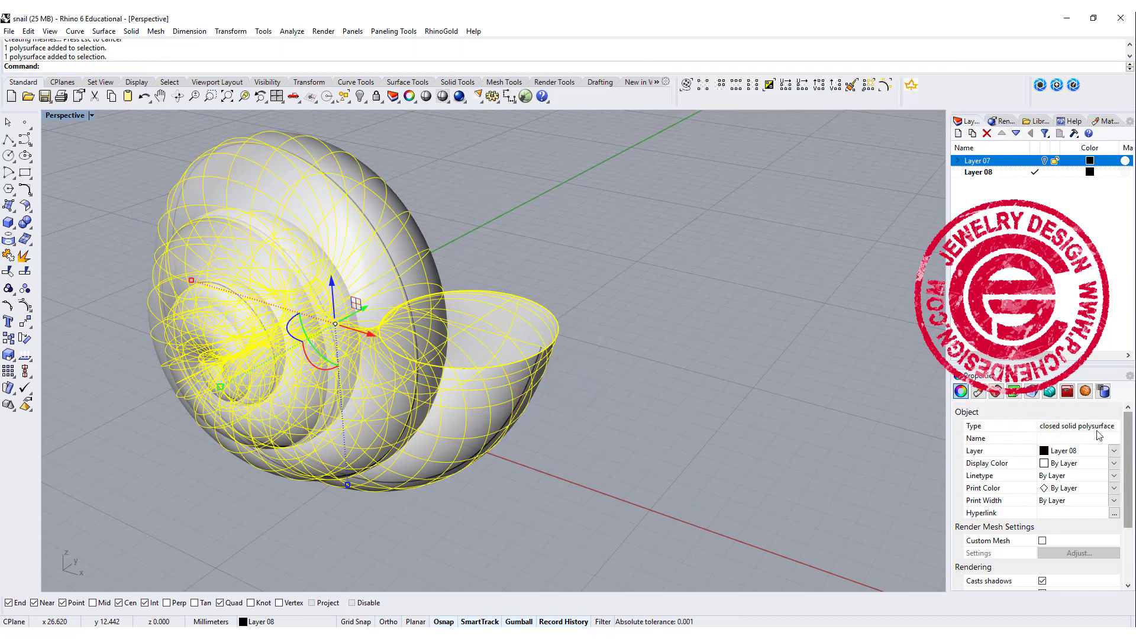
drag(1027, 437, 1065, 416)
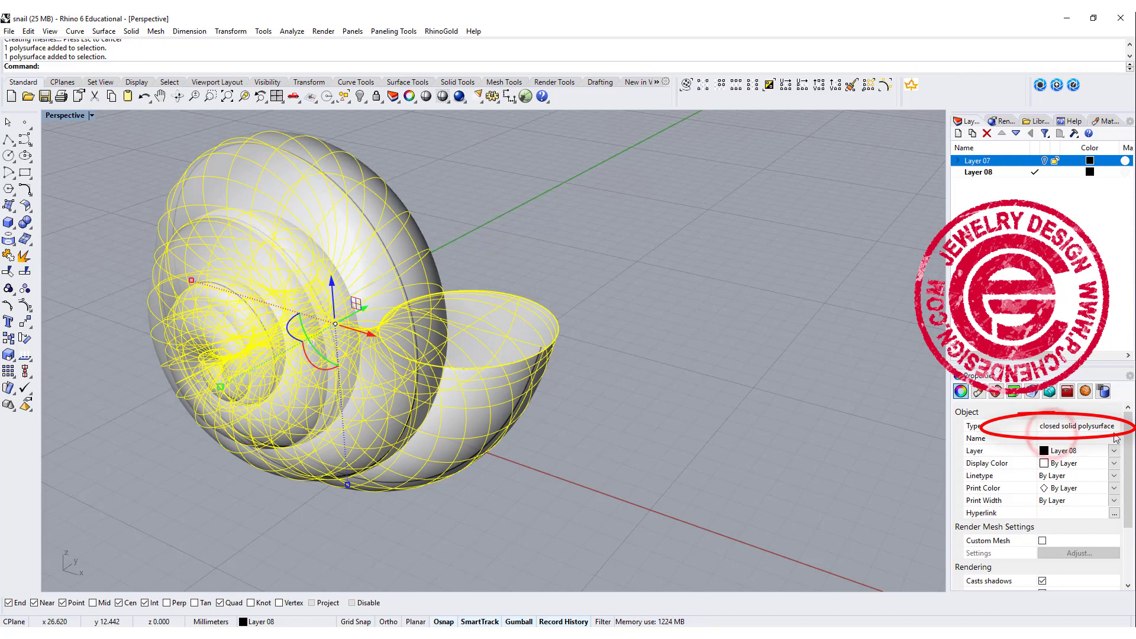
click(723, 353)
- Set the Perspective view to Rendered display and examine the shell's opening and whorls
right_drag(725, 355, 636, 332)
scroll(715, 345, down, 6)
shift+right_drag(729, 355, 473, 278)
click(90, 115)
click(98, 170)
right_drag(599, 379, 414, 368)
scroll(453, 337, up, 6)
- Return the Perspective view to Ghosted display and examine the spiral's centre and the shell's inside
click(92, 115)
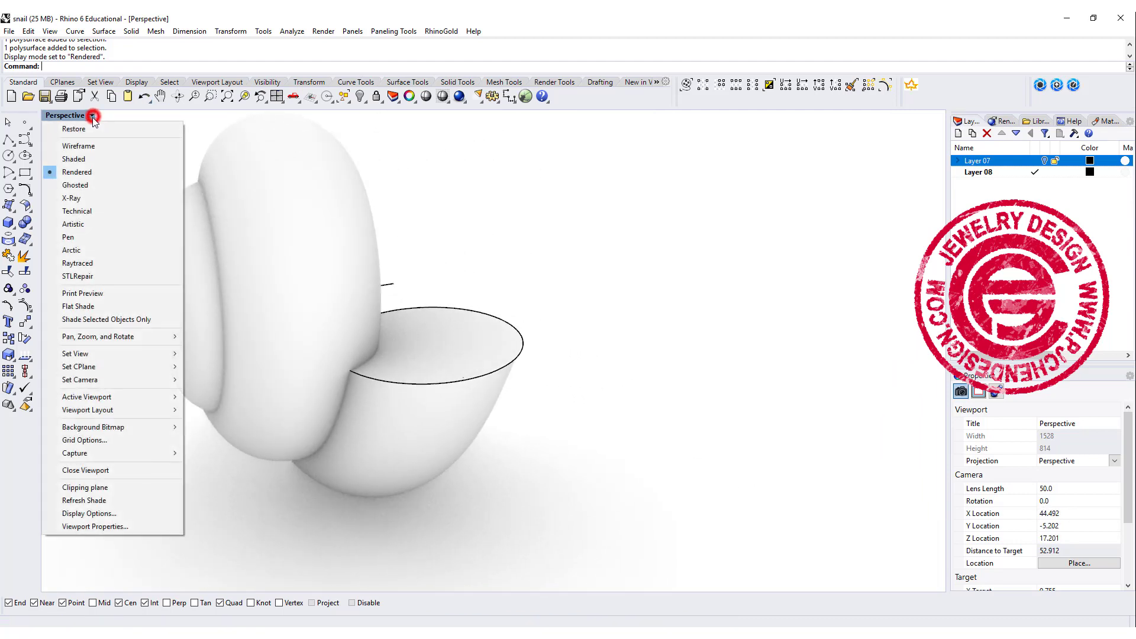
click(90, 184)
right_drag(273, 322, 550, 254)
scroll(677, 316, up, 6)
scroll(551, 254, down, 5)
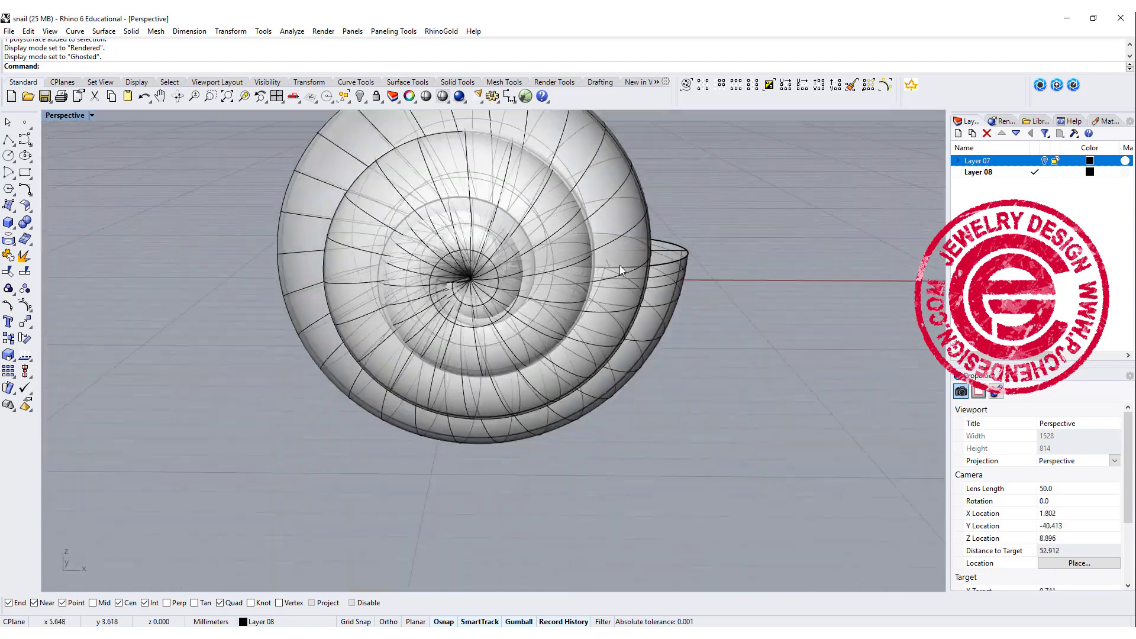
right_drag(620, 265, 729, 282)
- In the Top view, draw a vertical line from its midpoint at the origin, about 13 mm to each side, with Ortho
double_click(57, 115)
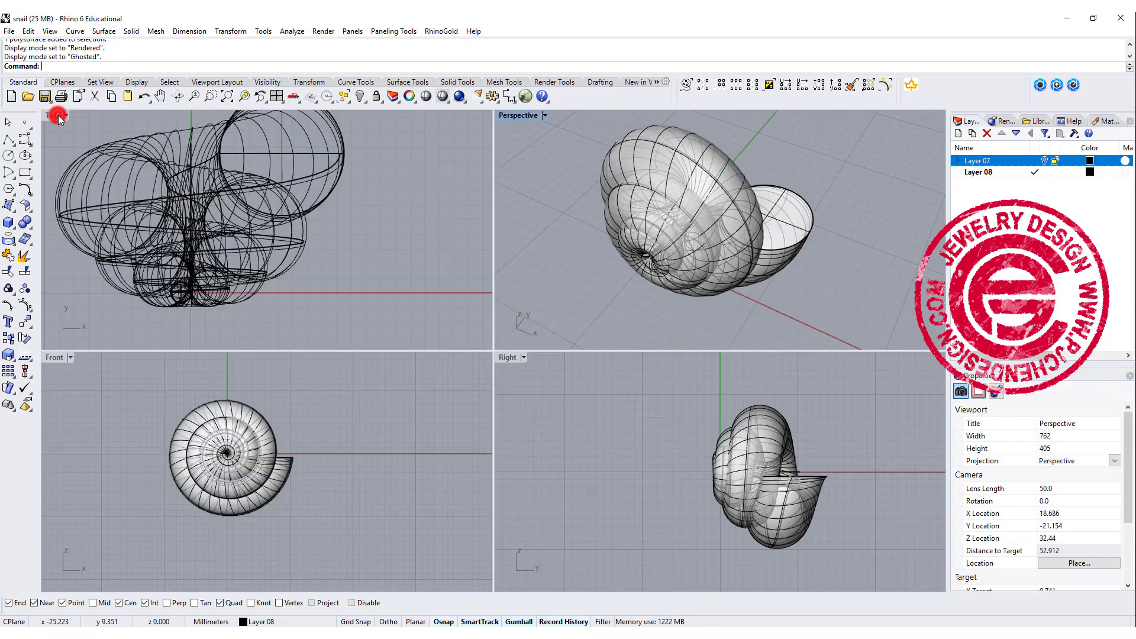
double_click(54, 116)
scroll(378, 253, down, 8)
right_drag(395, 264, 318, 255)
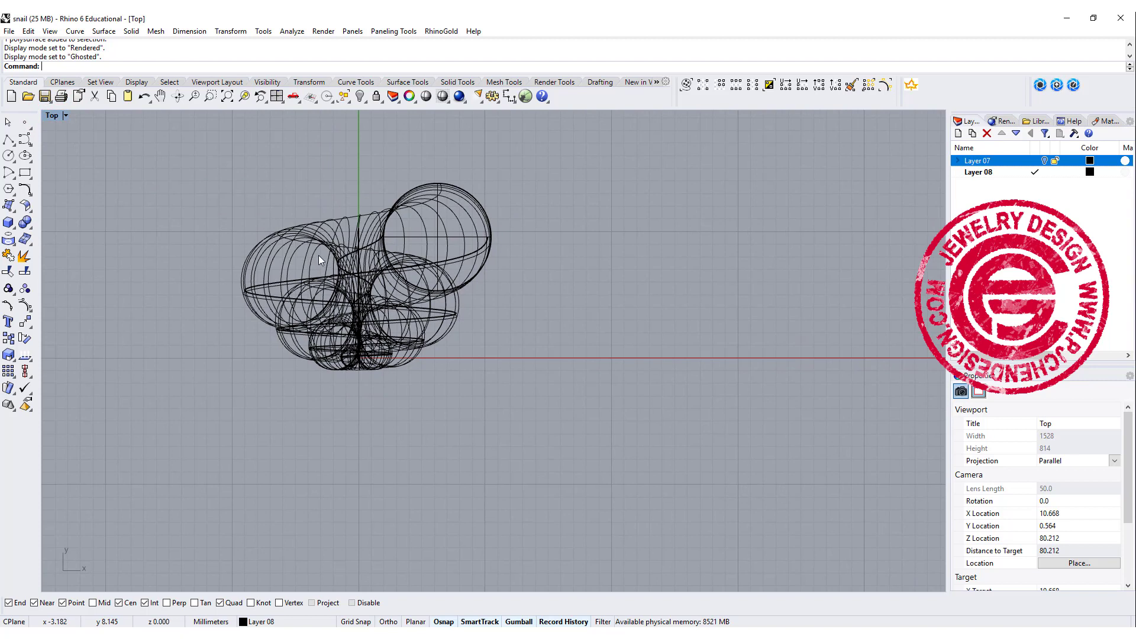
click(12, 143)
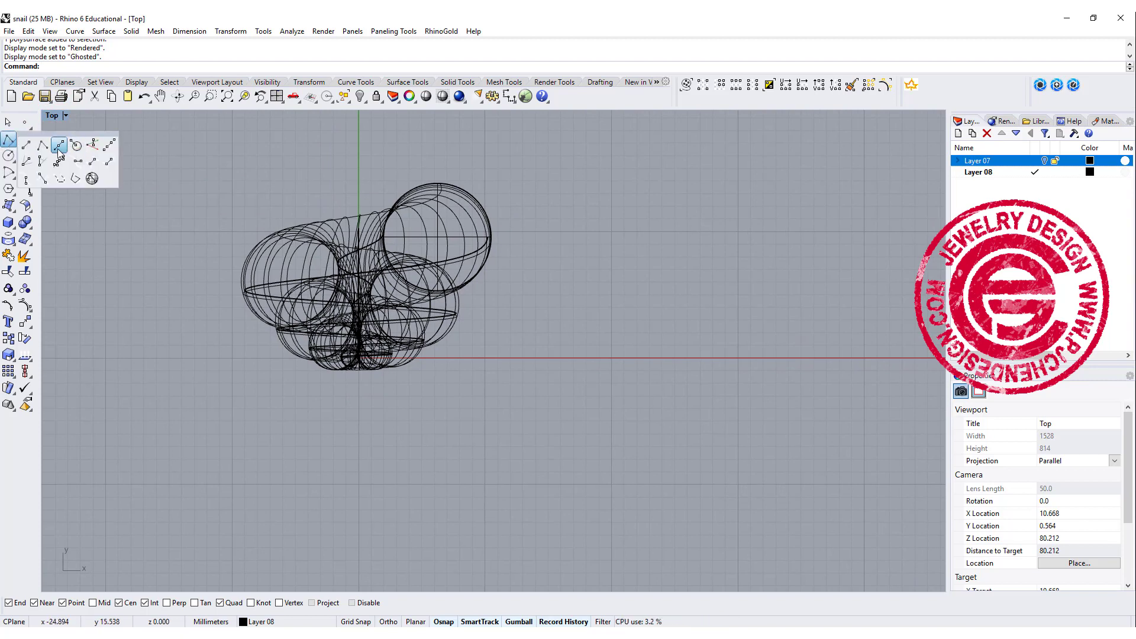
click(59, 145)
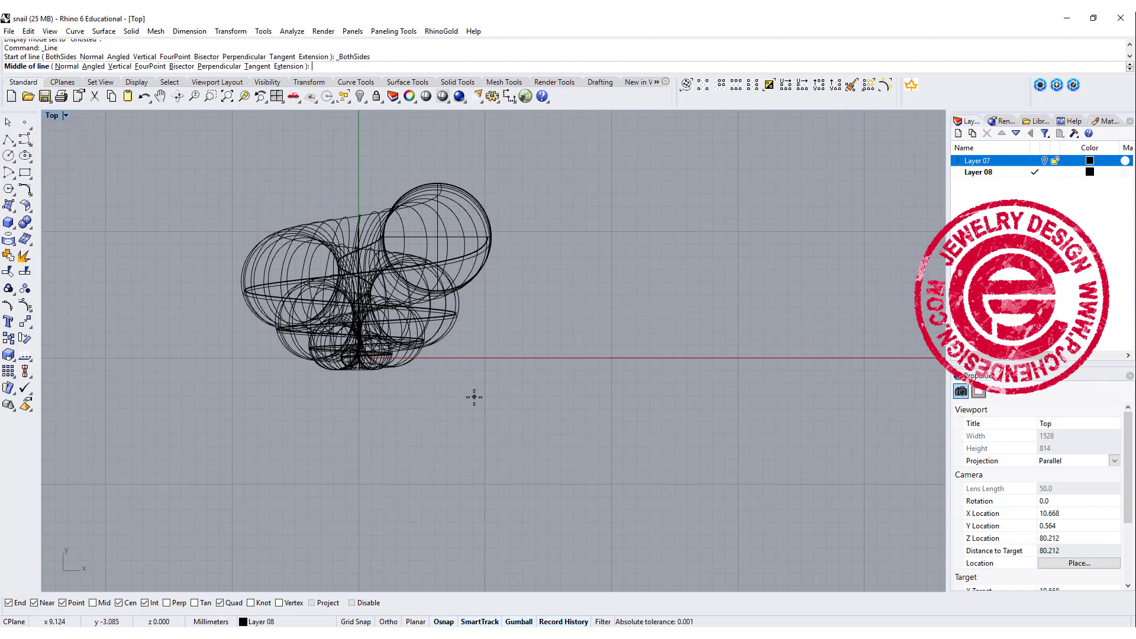
text(0)
key(Return)
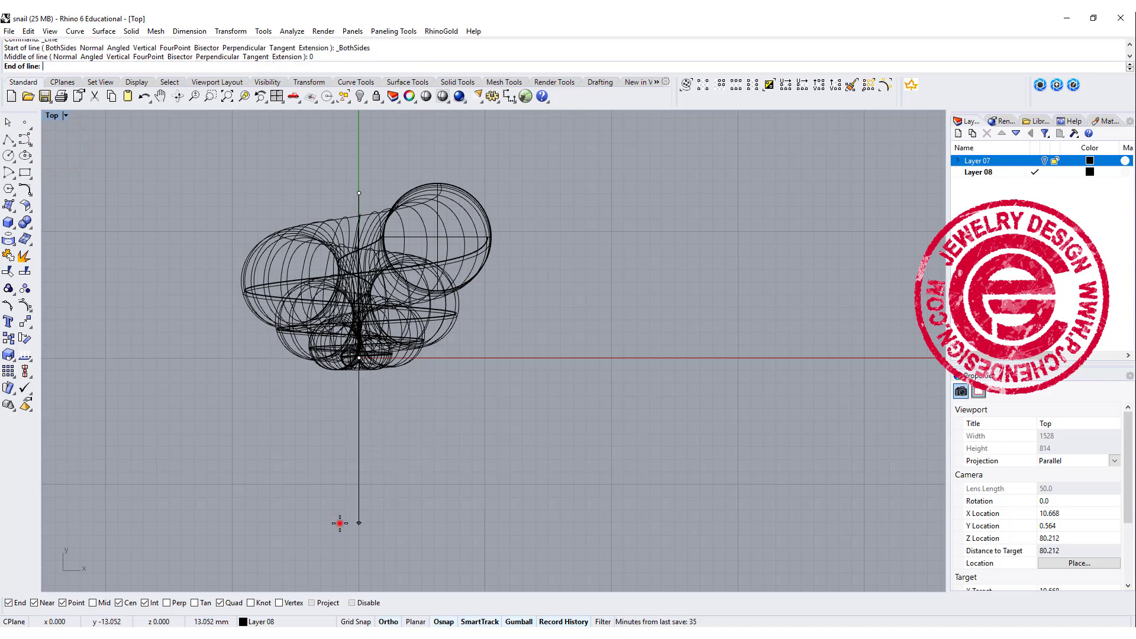
click(340, 523)
- Split the closed shell polysurface using the vertical line as the cutting object
click(465, 448)
click(151, 315)
click(25, 288)
click(265, 244)
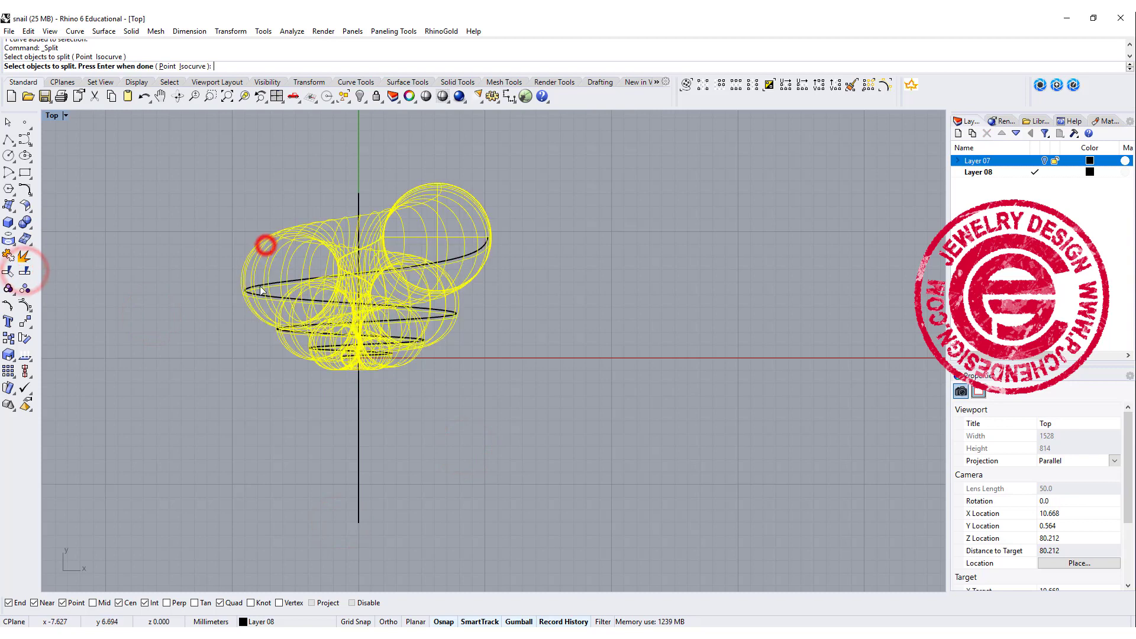
key(Return)
drag(466, 424, 337, 445)
key(Return)
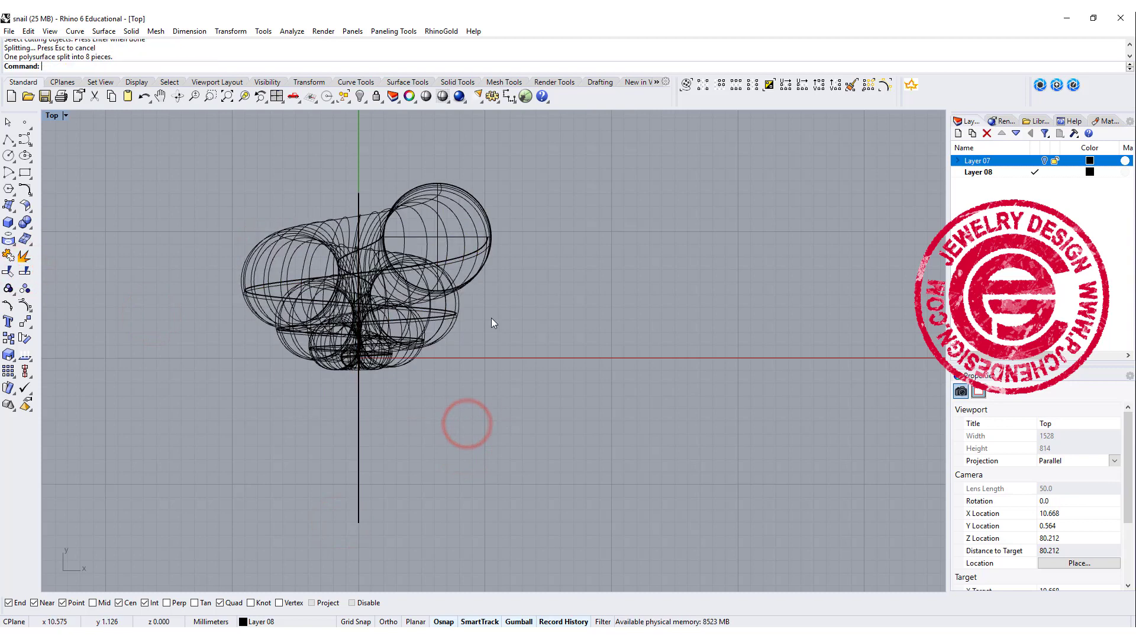
- Select the split shell pieces on the opening's side of the cutting line in the Top view and hide them
double_click(53, 116)
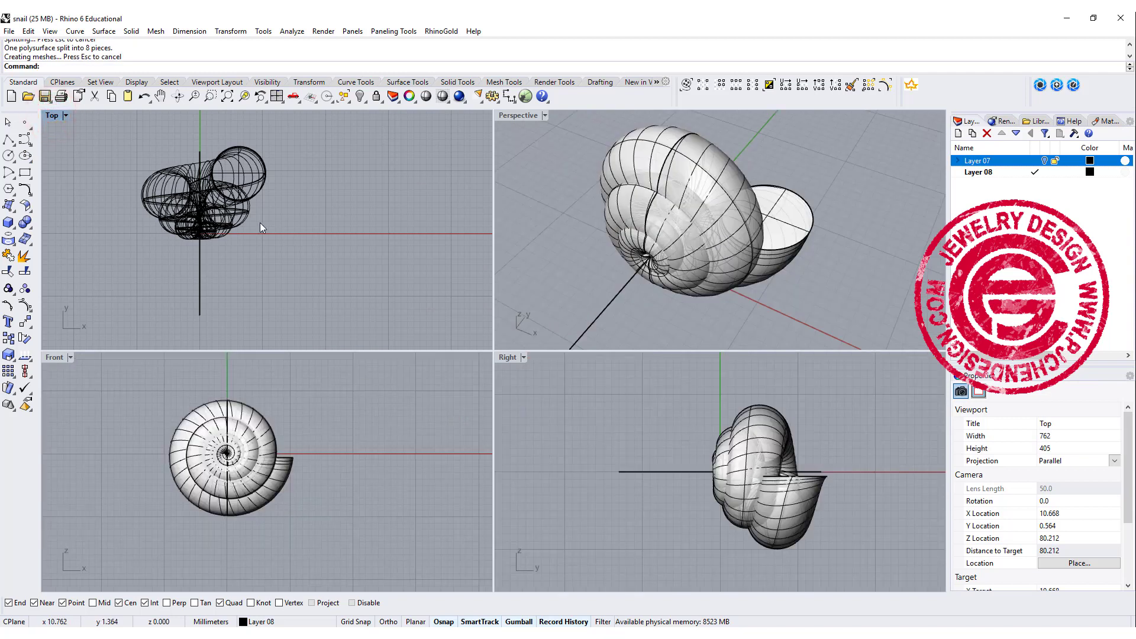
drag(211, 134, 207, 130)
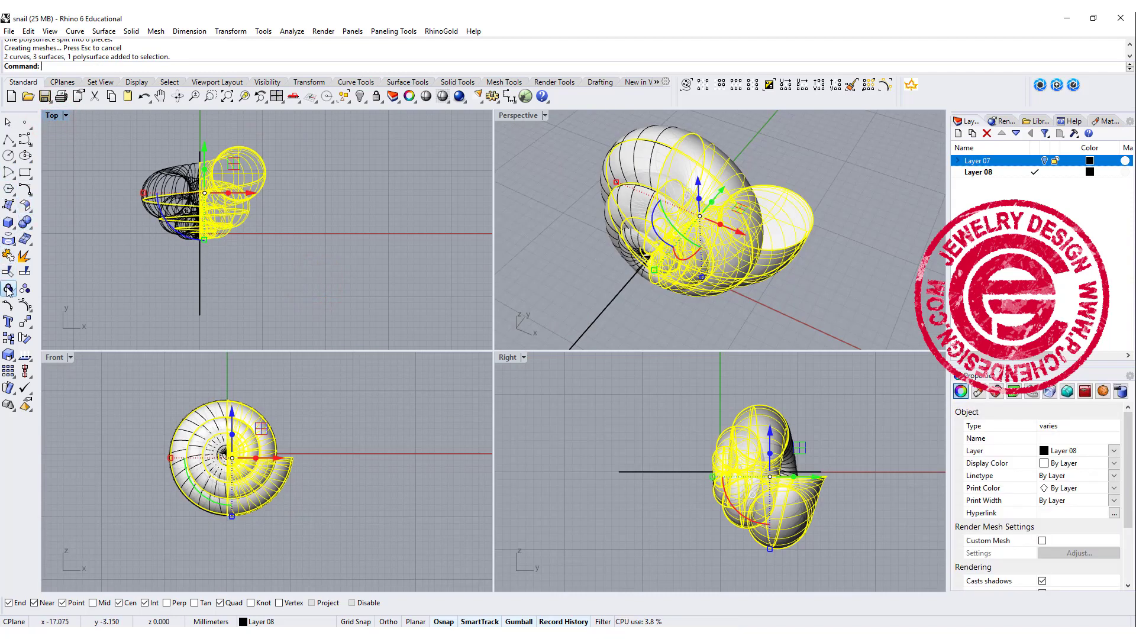
click(359, 96)
- Maximize the Perspective view and examine each remaining half-shell piece by selecting it individually
double_click(517, 117)
scroll(460, 237, up, 3)
scroll(461, 237, up, 2)
click(482, 288)
click(315, 404)
click(299, 366)
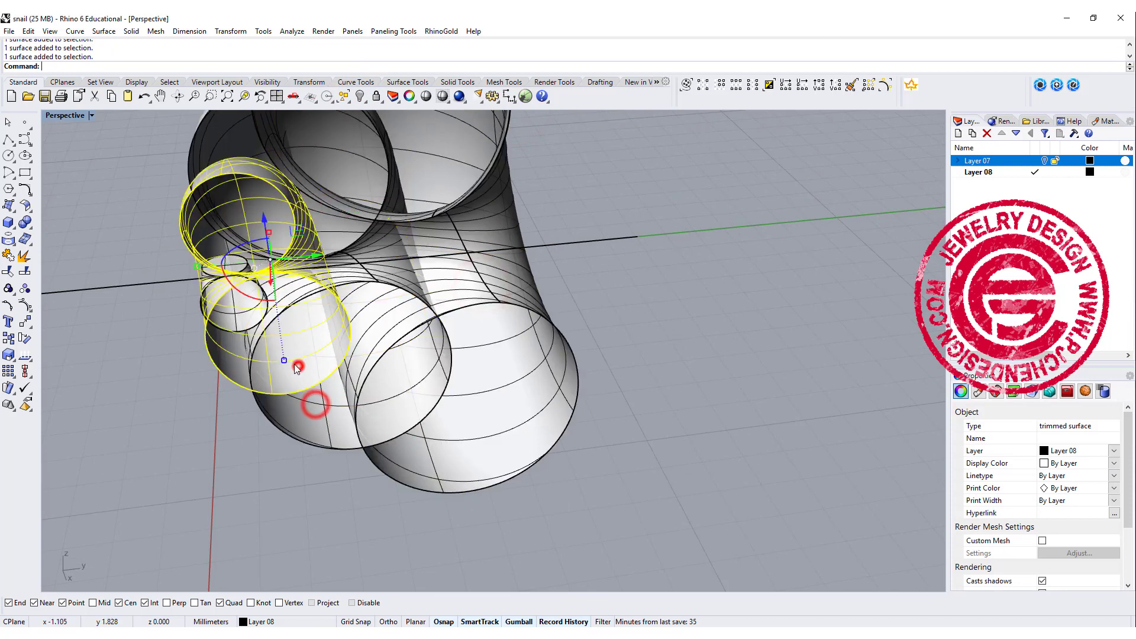
click(238, 339)
click(686, 410)
- Select all the visible half-shell pieces and close their open ends with Cap
scroll(686, 378, down, 5)
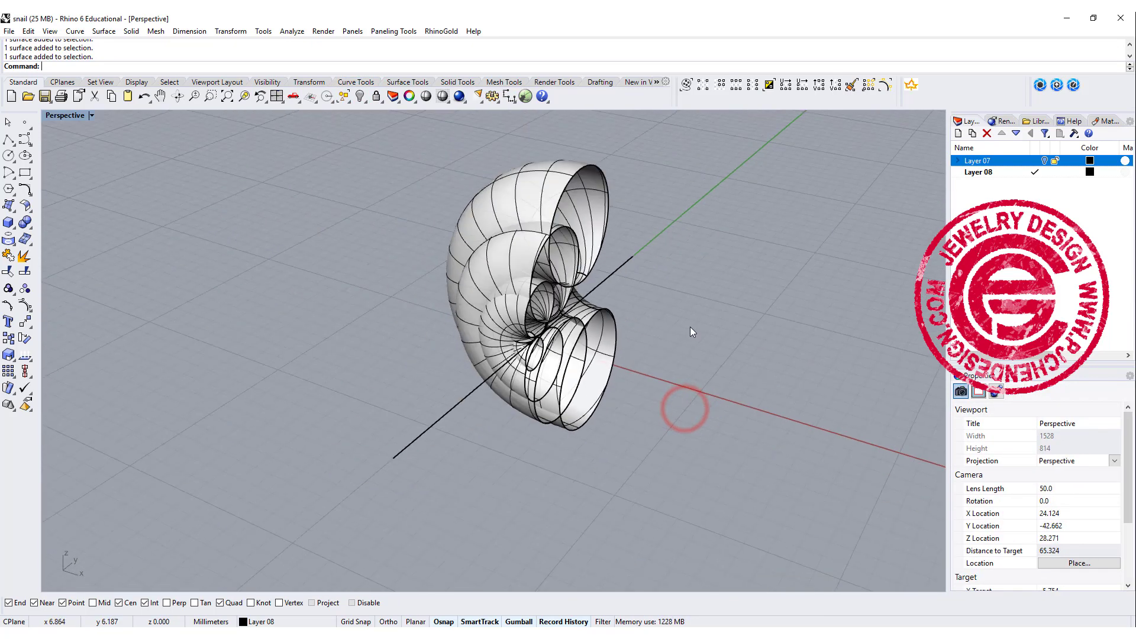
drag(380, 117, 805, 467)
text(Cap)
key(Return)
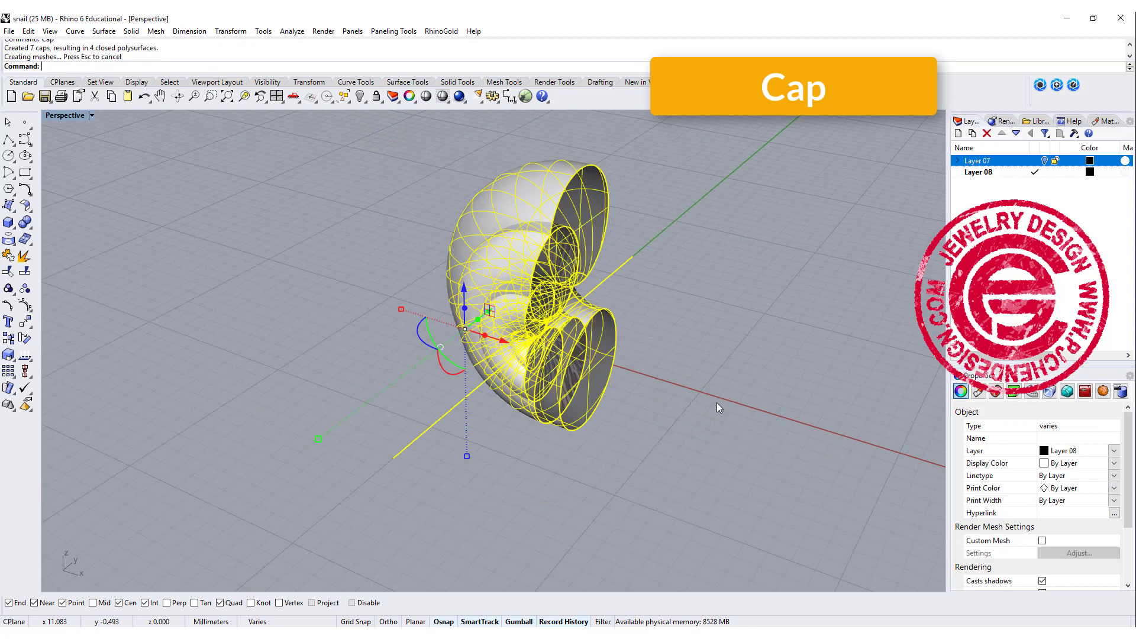
- Select the capped half-shell pieces individually to check their object types
right_drag(716, 402, 540, 247)
click(540, 247)
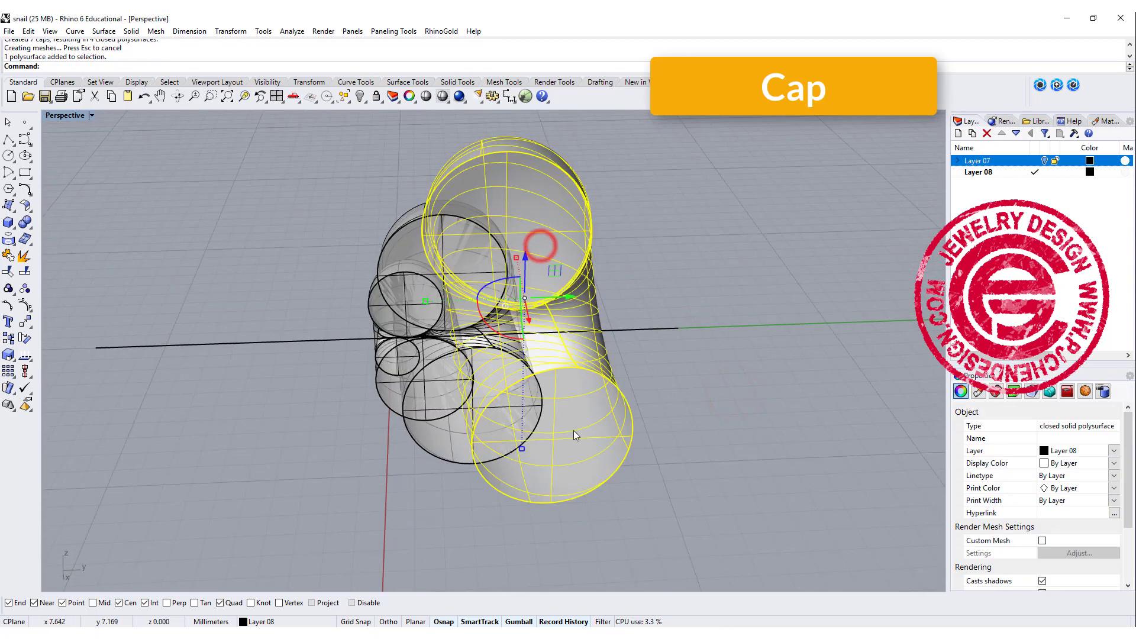
click(438, 441)
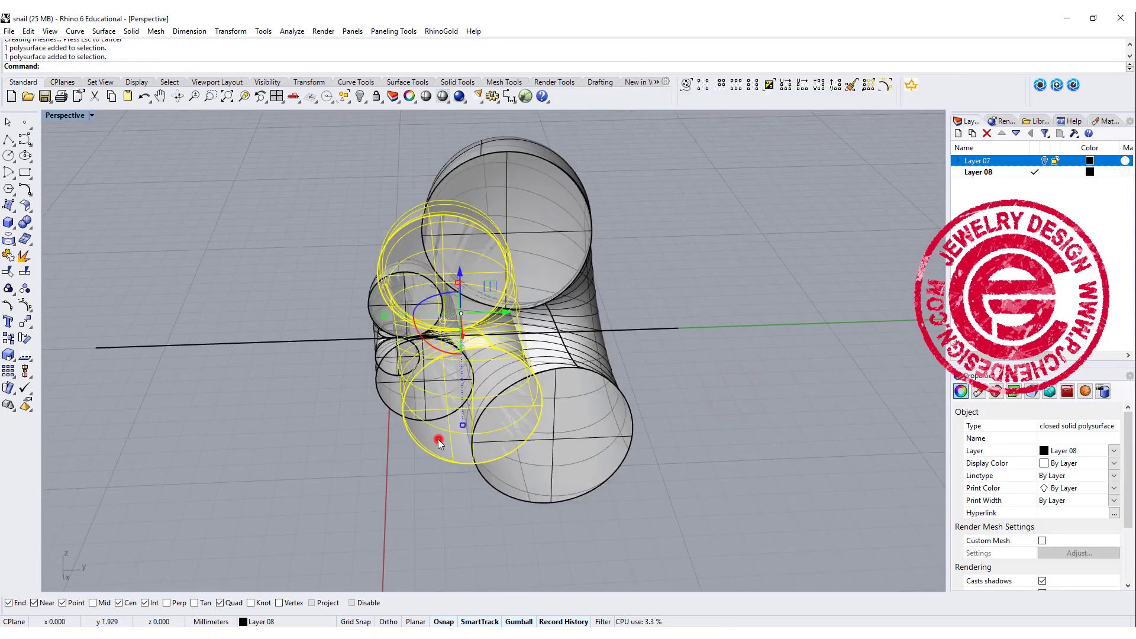
click(389, 389)
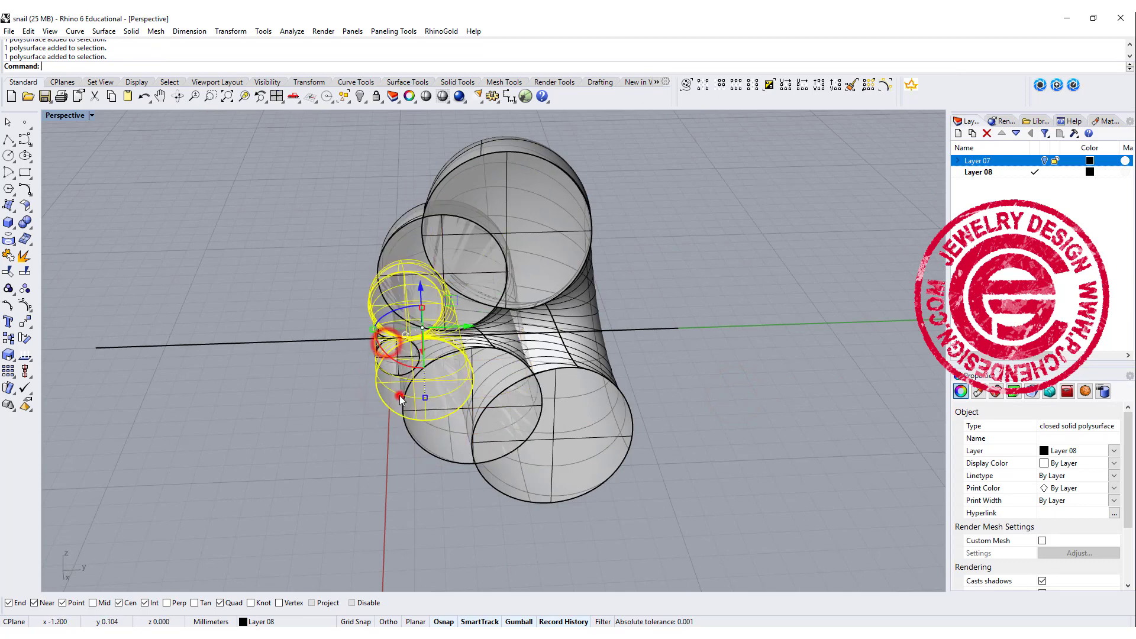
click(521, 393)
click(702, 429)
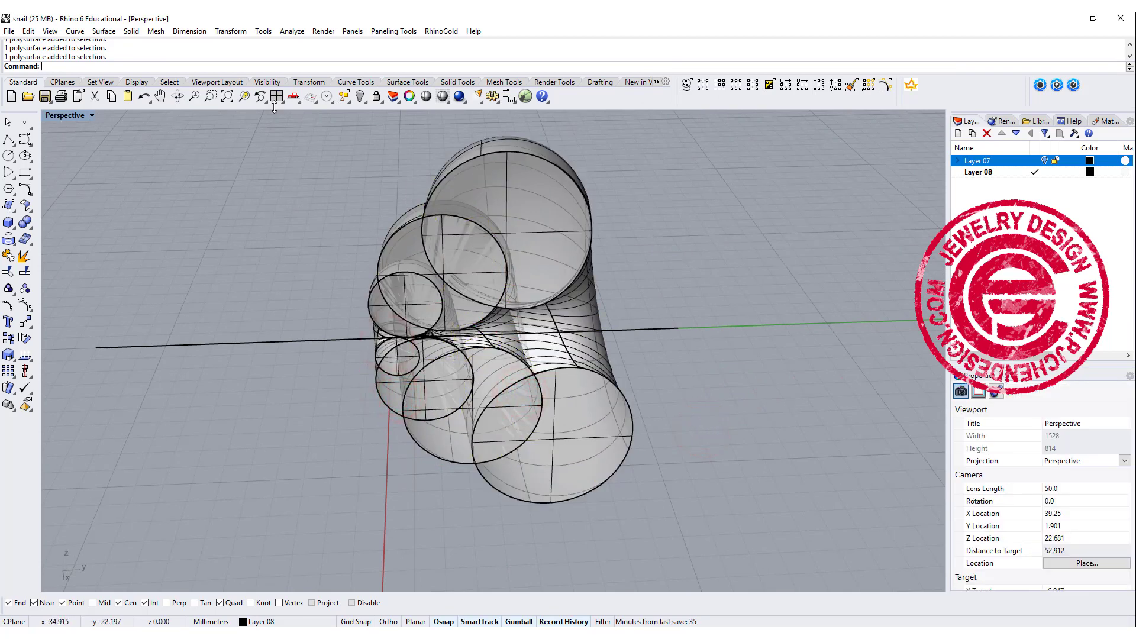
- Show the hidden shell pieces again, and close the open ends of the opening-side half with Cap
click(360, 97)
scroll(300, 212, down, 8)
right_drag(300, 212, 446, 220)
double_click(58, 114)
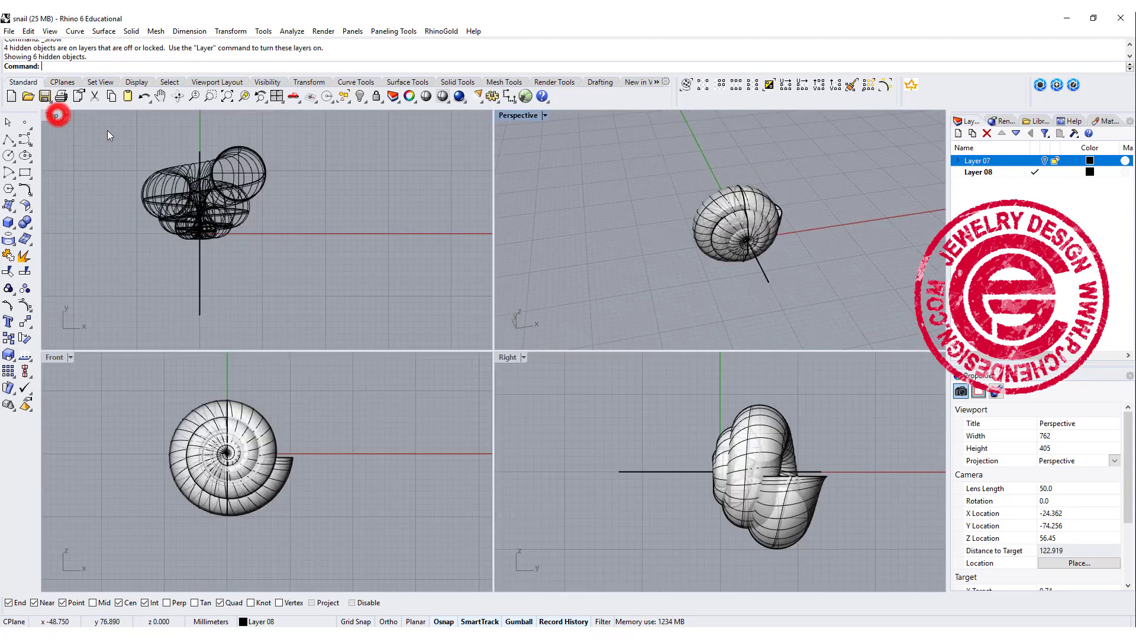
drag(278, 251, 206, 130)
text(Cap)
key(Return)
- Select individual capped pieces on both halves of the shell in the Perspective view to check that they are solids
click(303, 245)
right_drag(547, 203, 684, 215)
scroll(662, 222, up, 3)
click(677, 216)
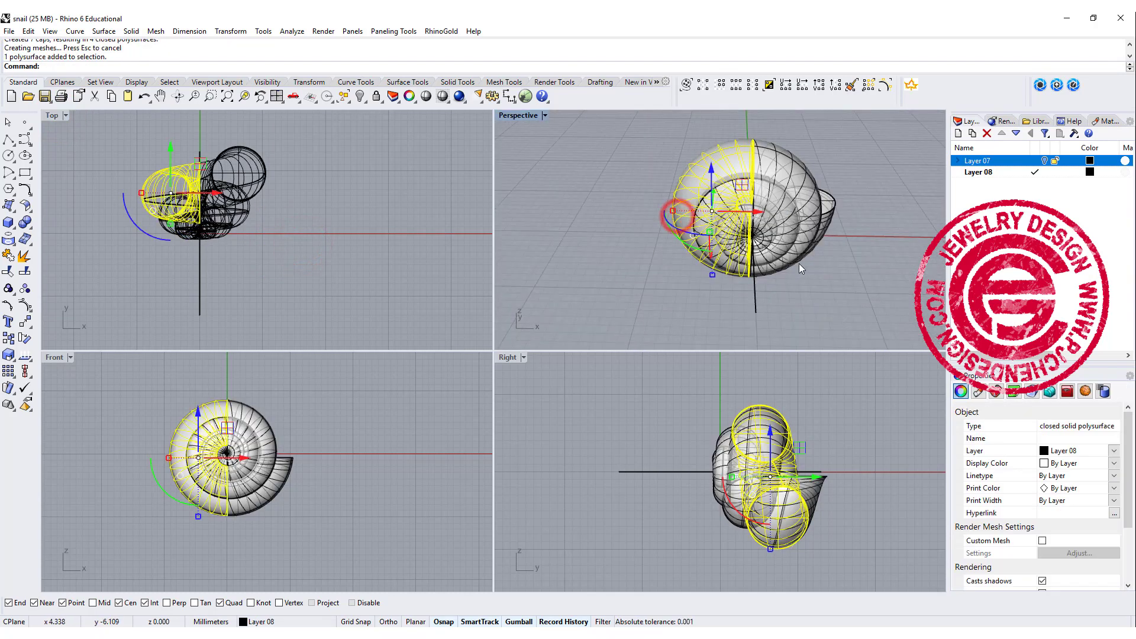
click(800, 256)
click(813, 267)
click(290, 240)
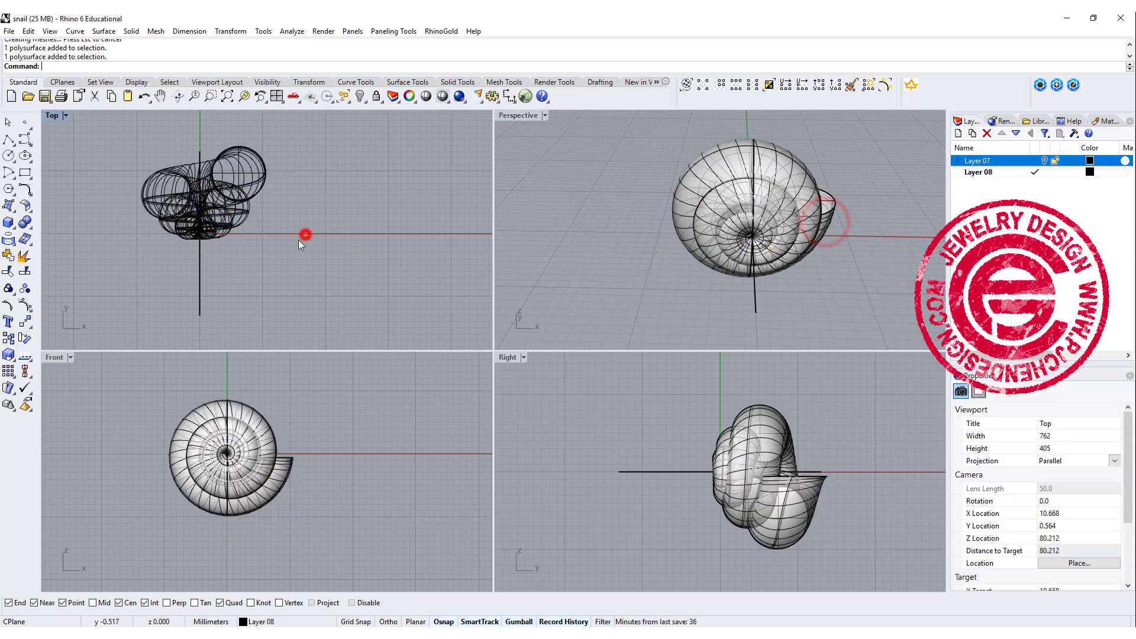
- Merge all the capped shell pieces with Boolean Union and select the merged shell to check its object type
drag(109, 132, 358, 270)
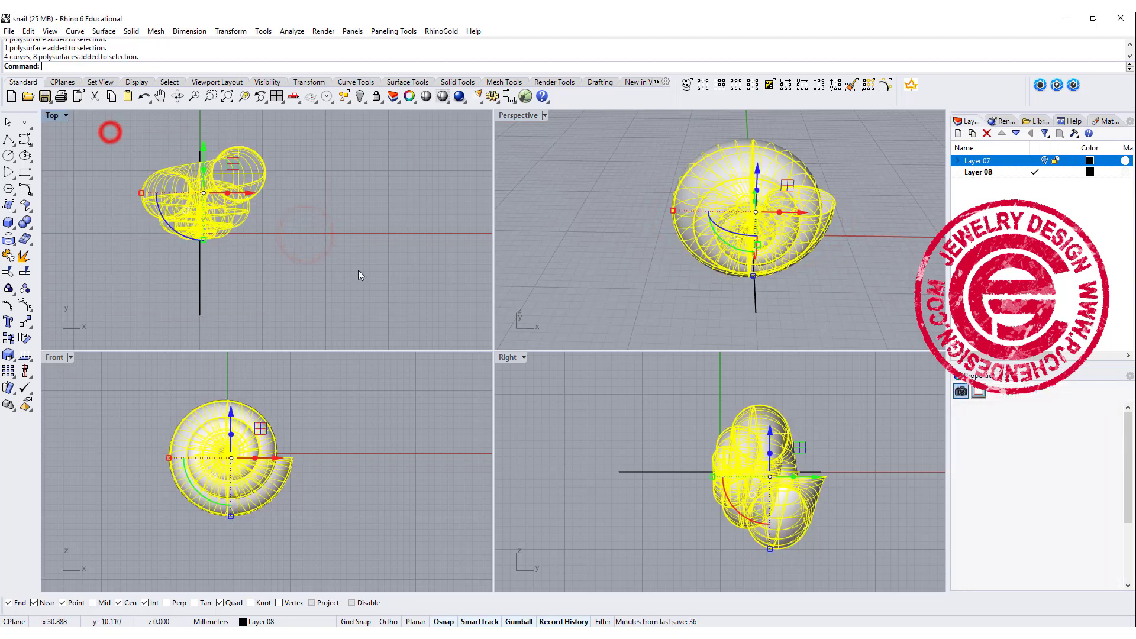
click(25, 223)
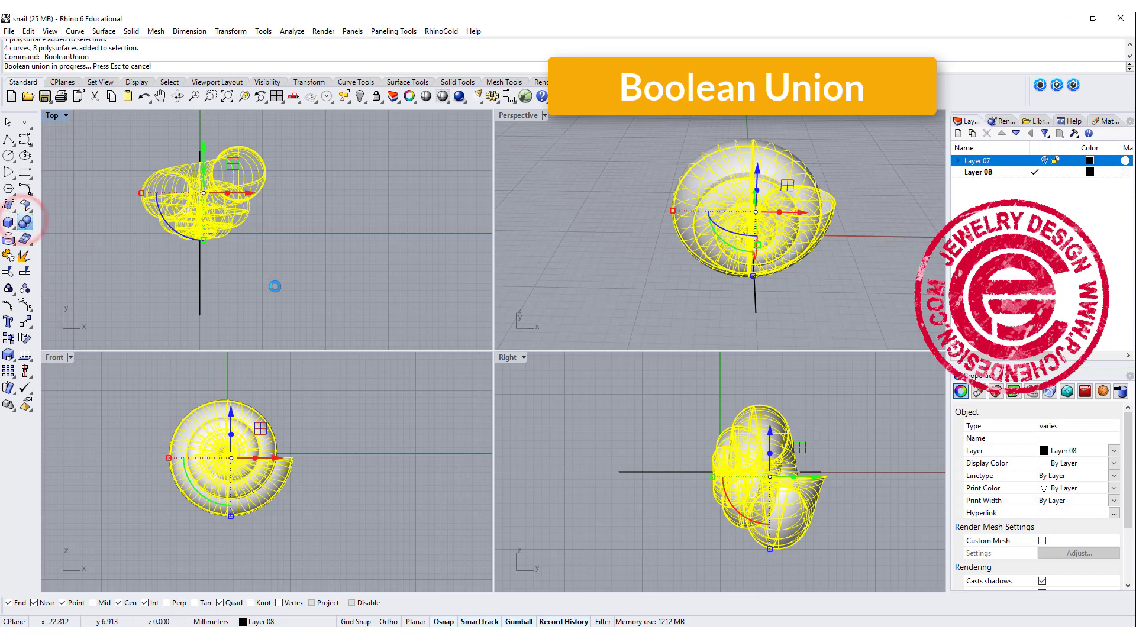
scroll(841, 198, up, 6)
right_drag(663, 219, 806, 250)
scroll(755, 219, up, 4)
click(752, 256)
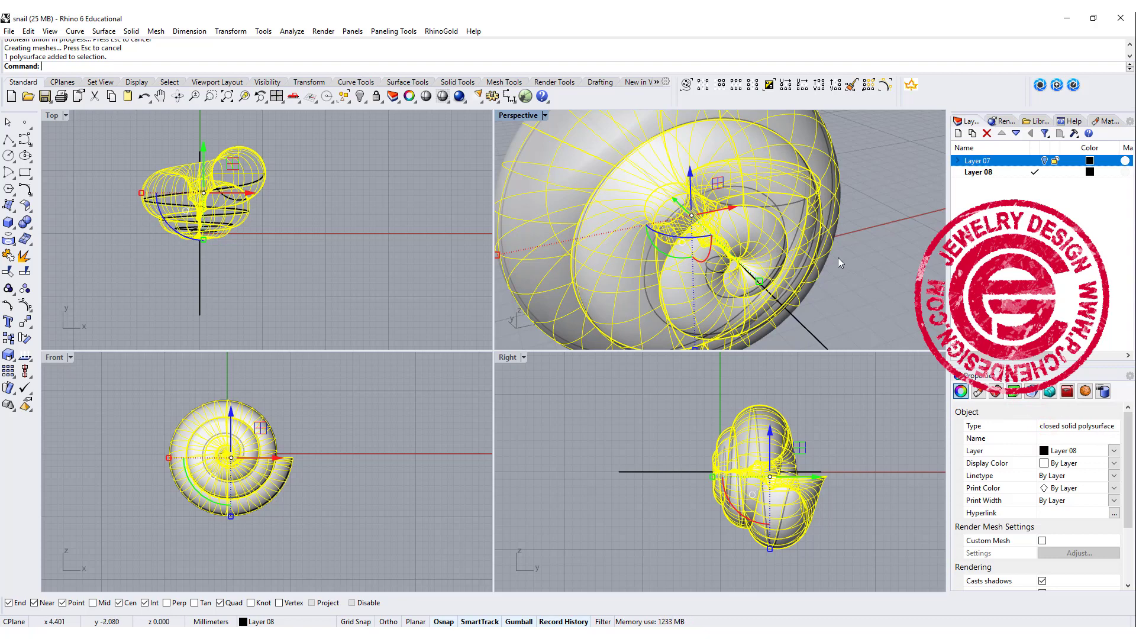
- Add a sphere by diameter at the shell's spiral tip, from the edge of the innermost whorl to the spiral's centre
click(361, 222)
scroll(224, 462, up, 10)
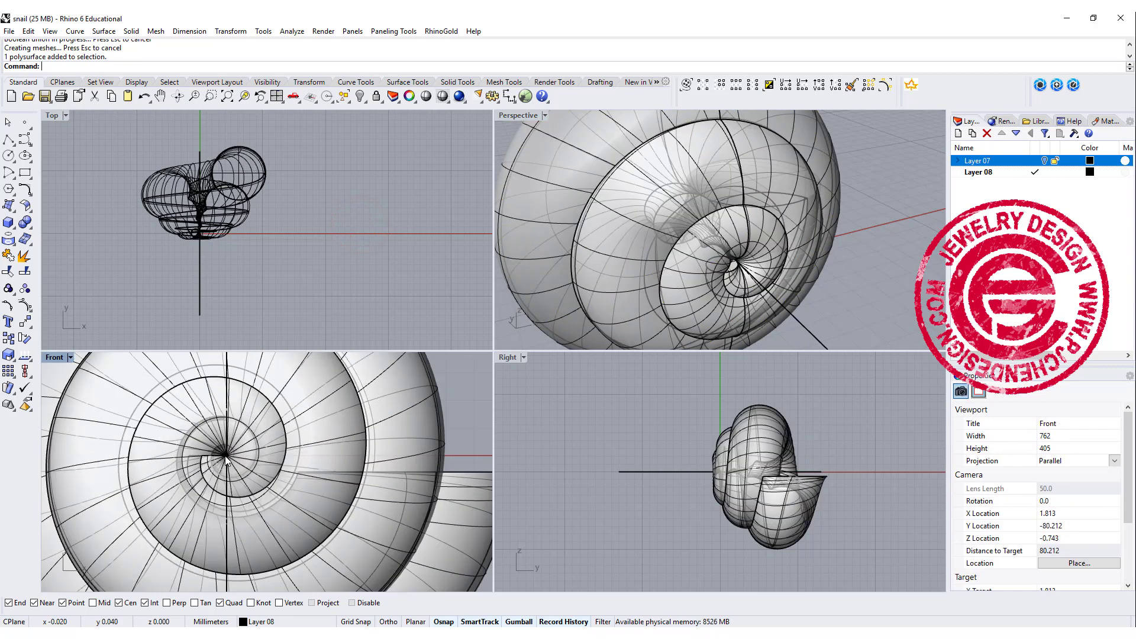
right_drag(283, 222, 290, 226)
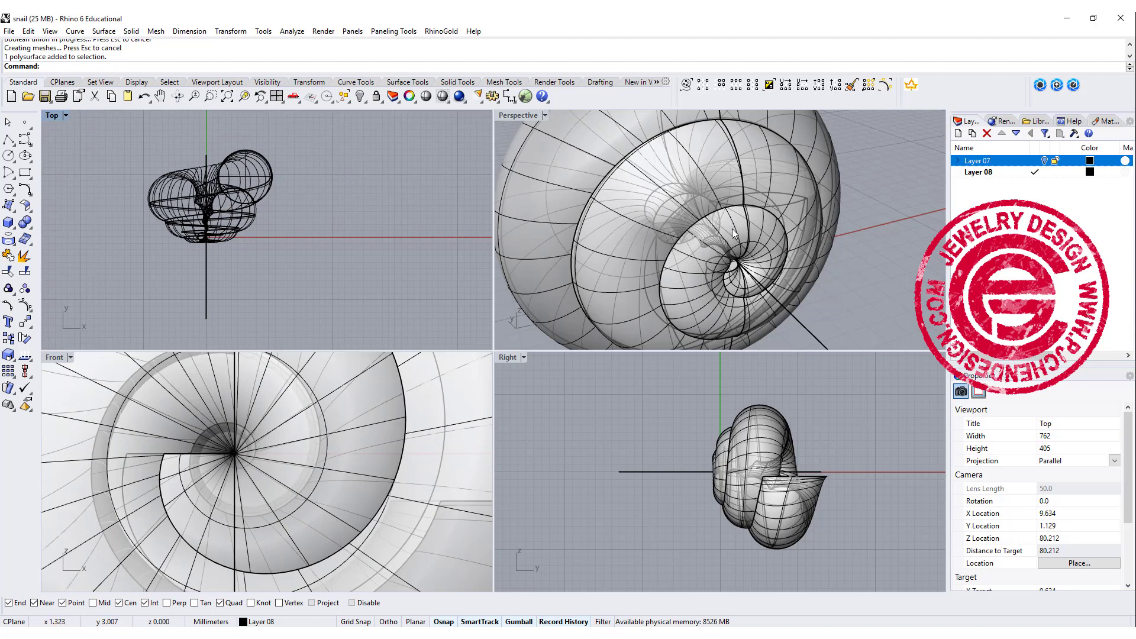
scroll(731, 237, up, 8)
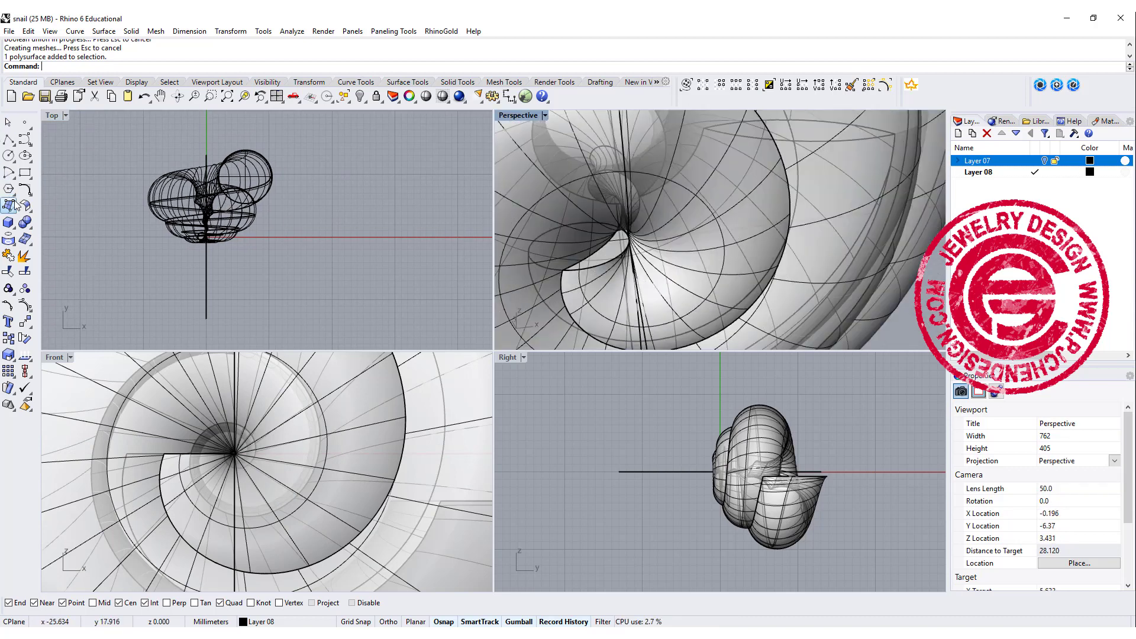
click(9, 223)
click(59, 229)
click(9, 225)
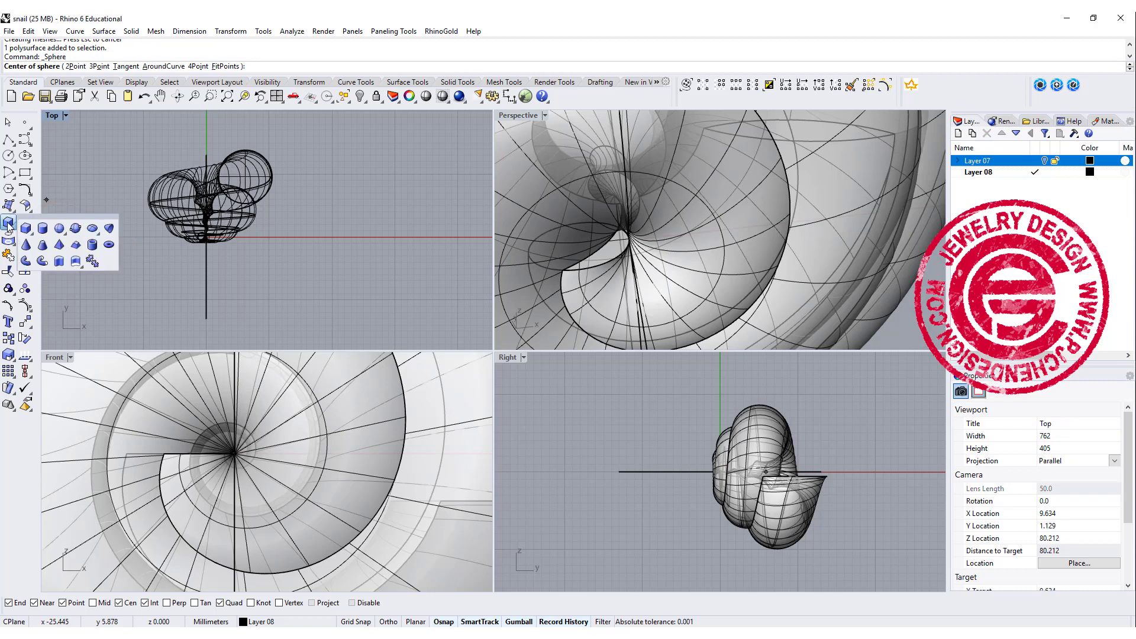
click(74, 231)
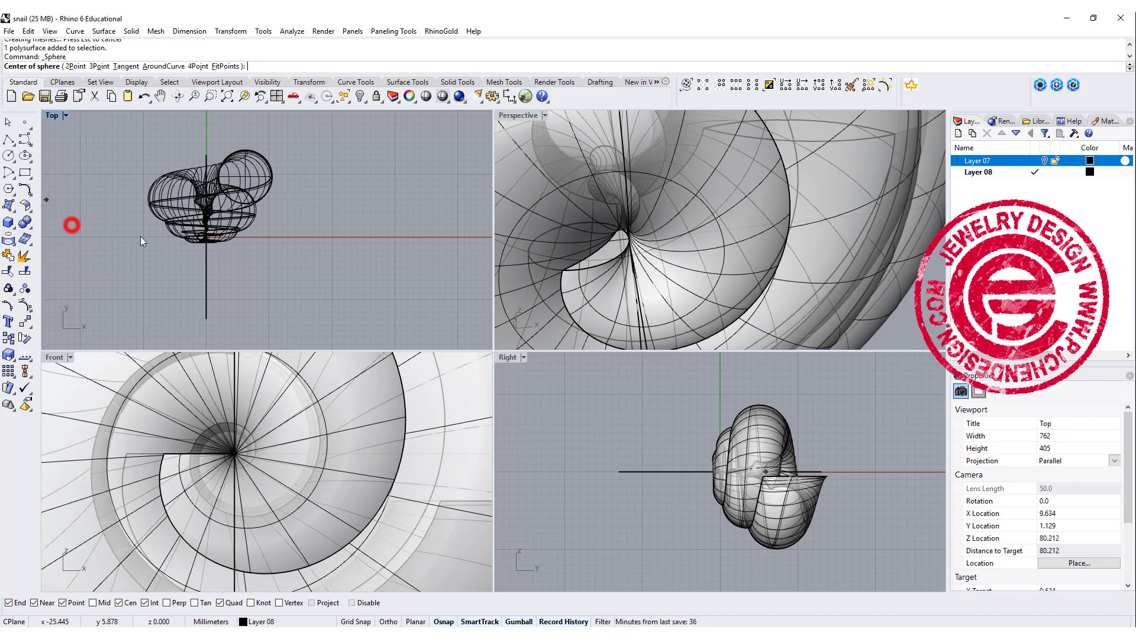
click(525, 249)
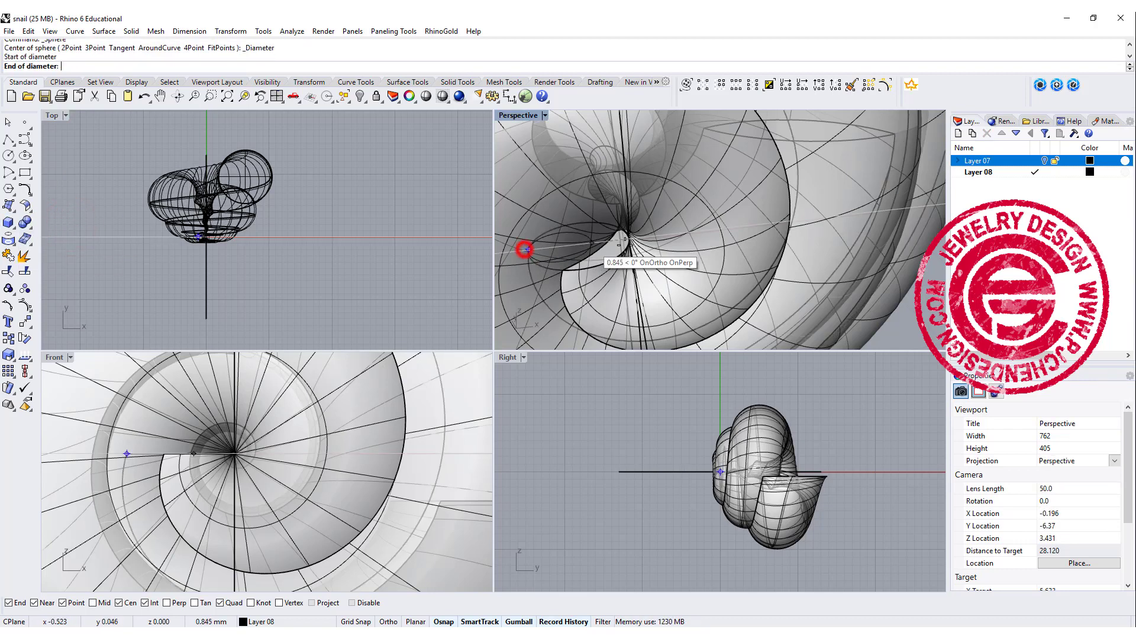
click(632, 241)
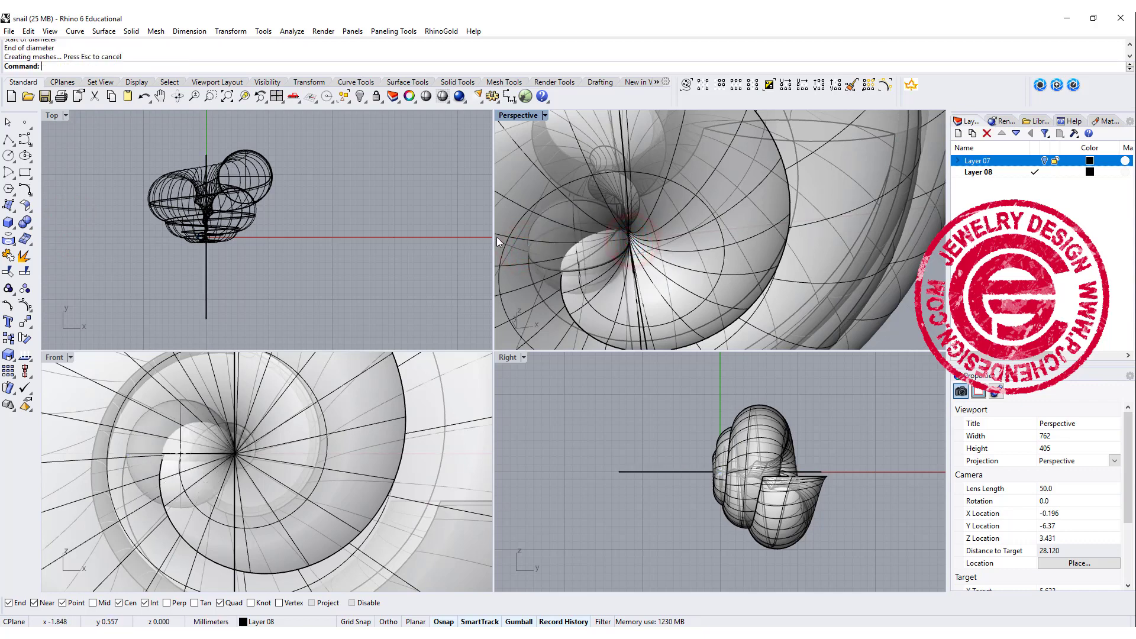
- Set the Perspective view to Rendered display mode to inspect the sphere at the shell's tip
right_drag(499, 239, 596, 172)
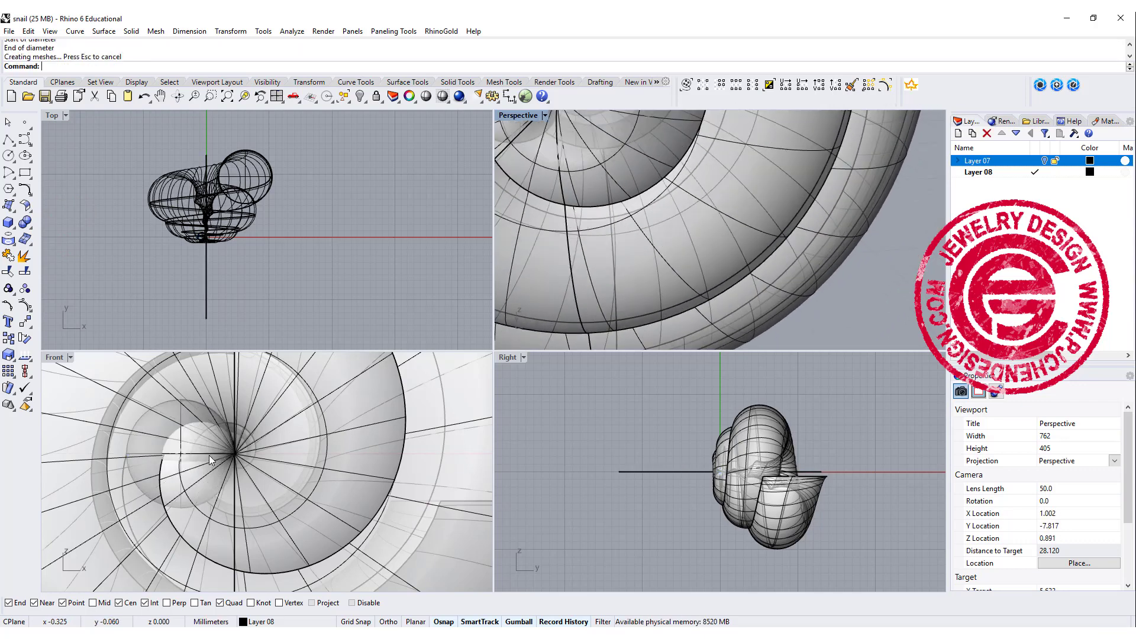
click(545, 116)
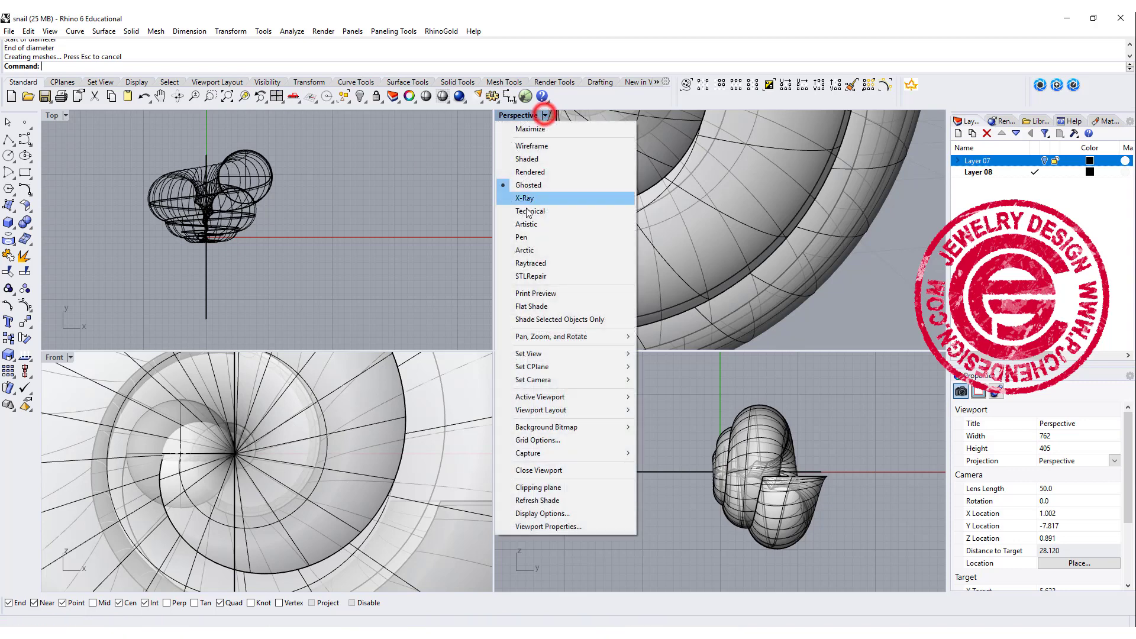
click(530, 172)
scroll(613, 218, down, 3)
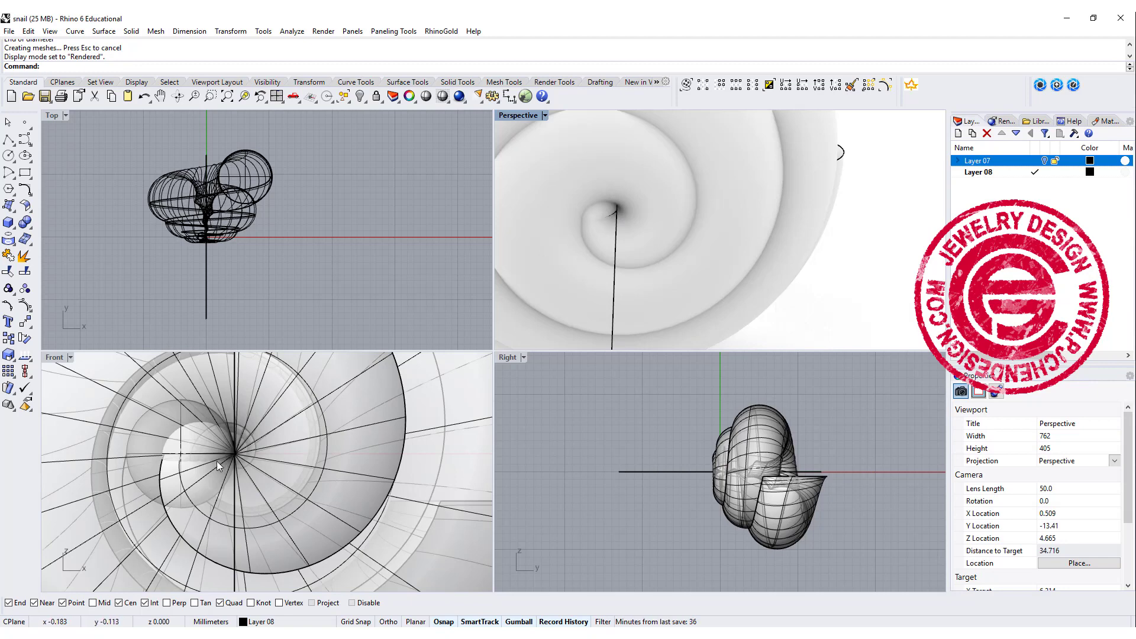
- Merge the tip sphere with the shell using Boolean Union
click(191, 437)
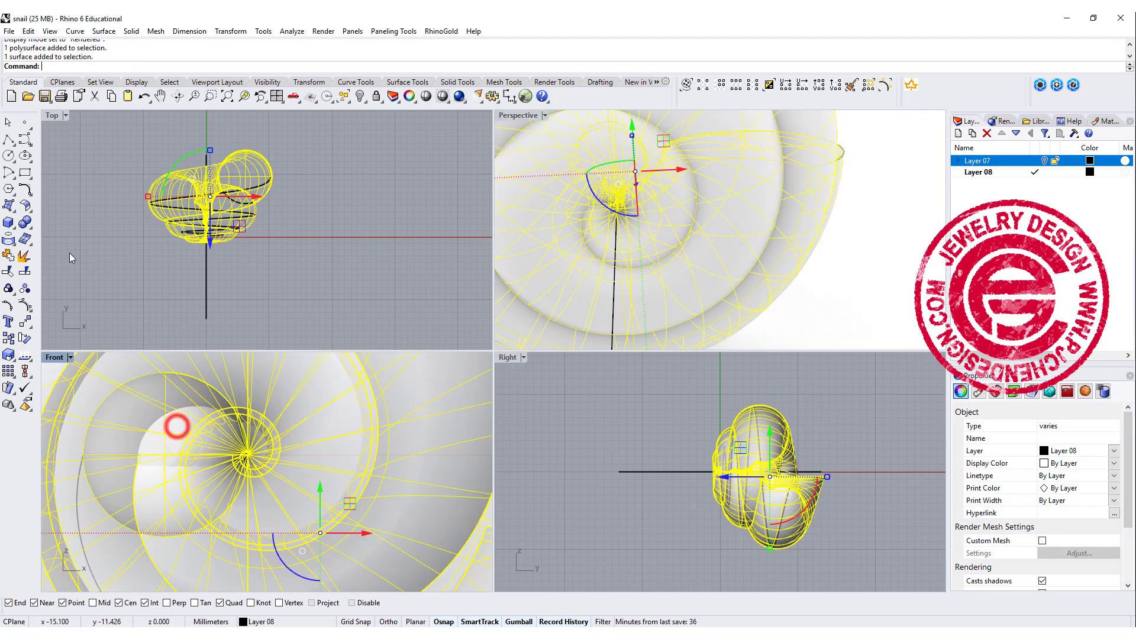
click(25, 222)
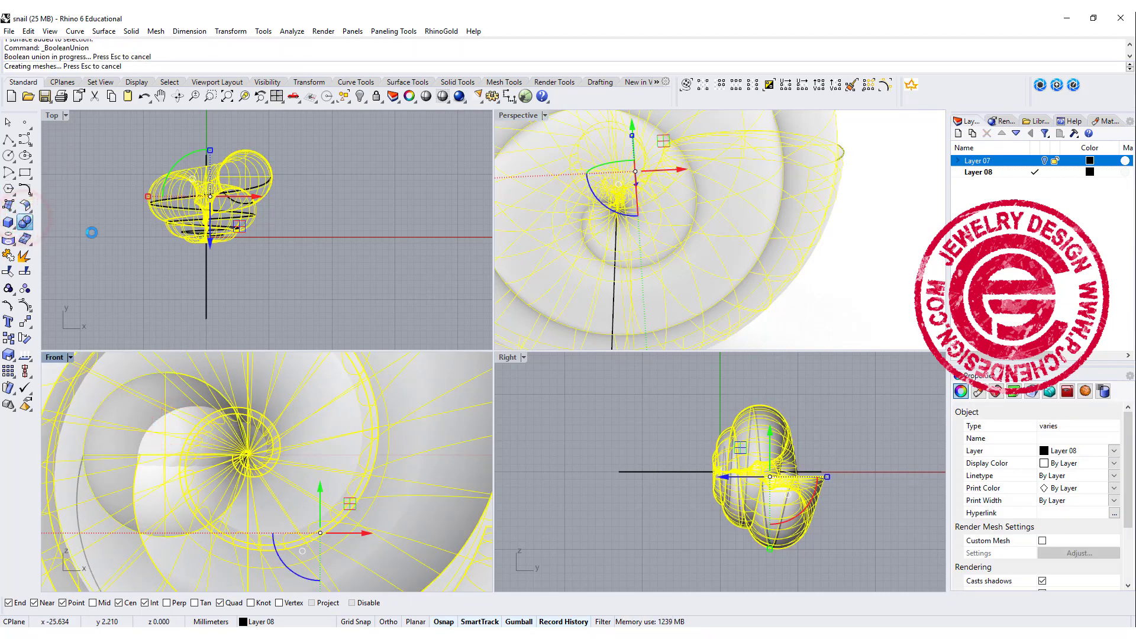
click(91, 233)
scroll(652, 255, down, 10)
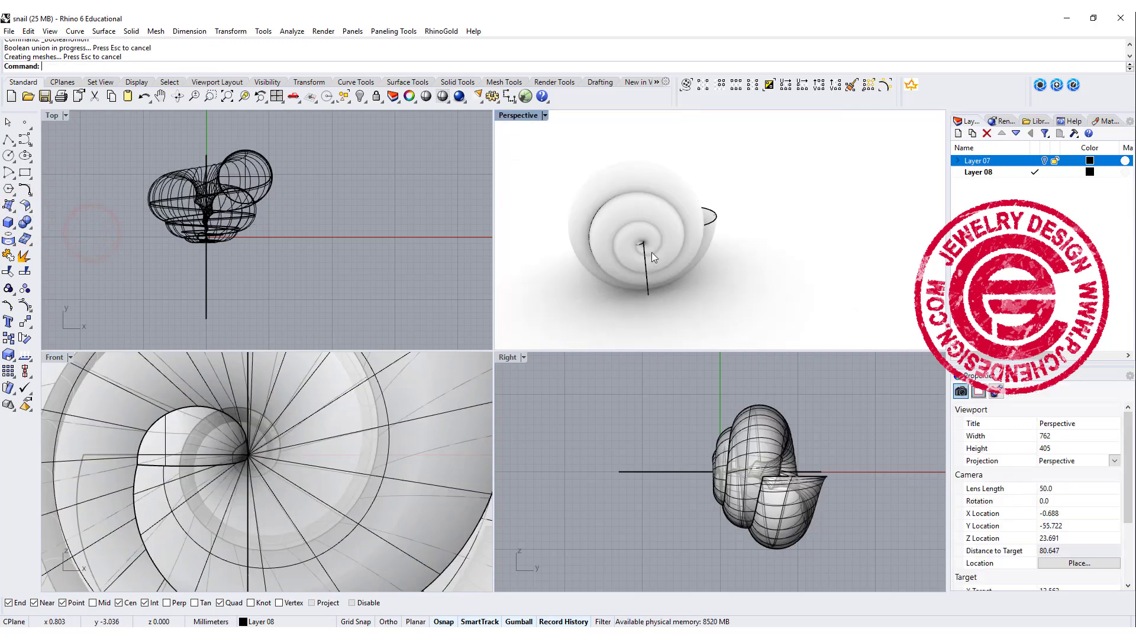
- Select the merged shell in the rendered Perspective view to check that it is one polysurface, and inspect its shape
right_drag(652, 251, 678, 231)
scroll(623, 216, up, 6)
click(704, 249)
scroll(763, 223, down, 4)
click(833, 241)
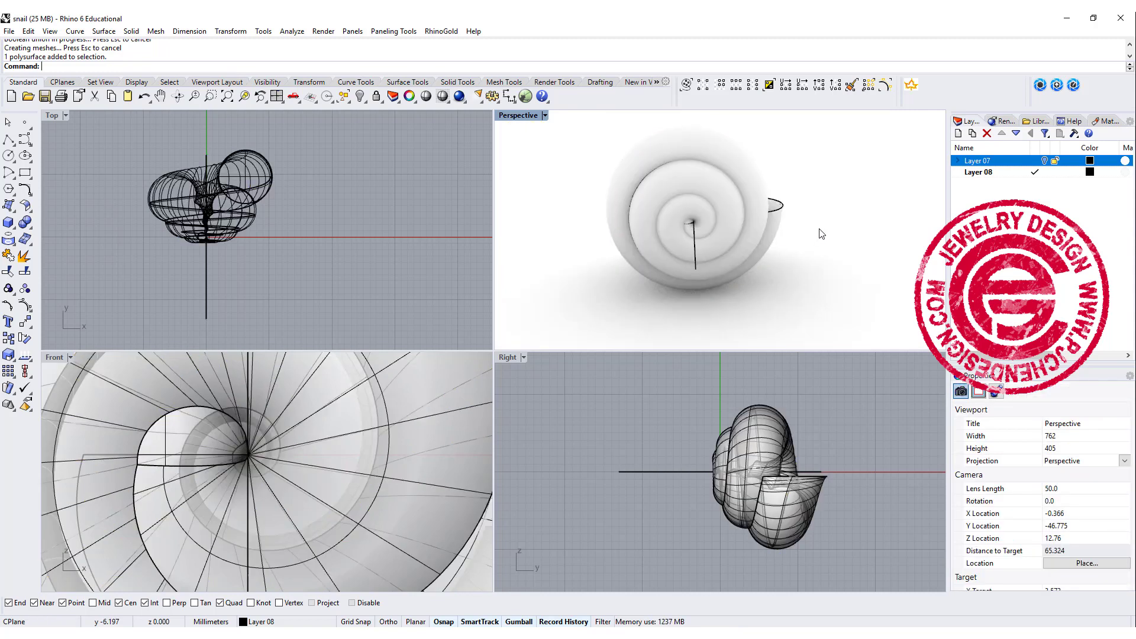
right_drag(799, 223, 666, 237)
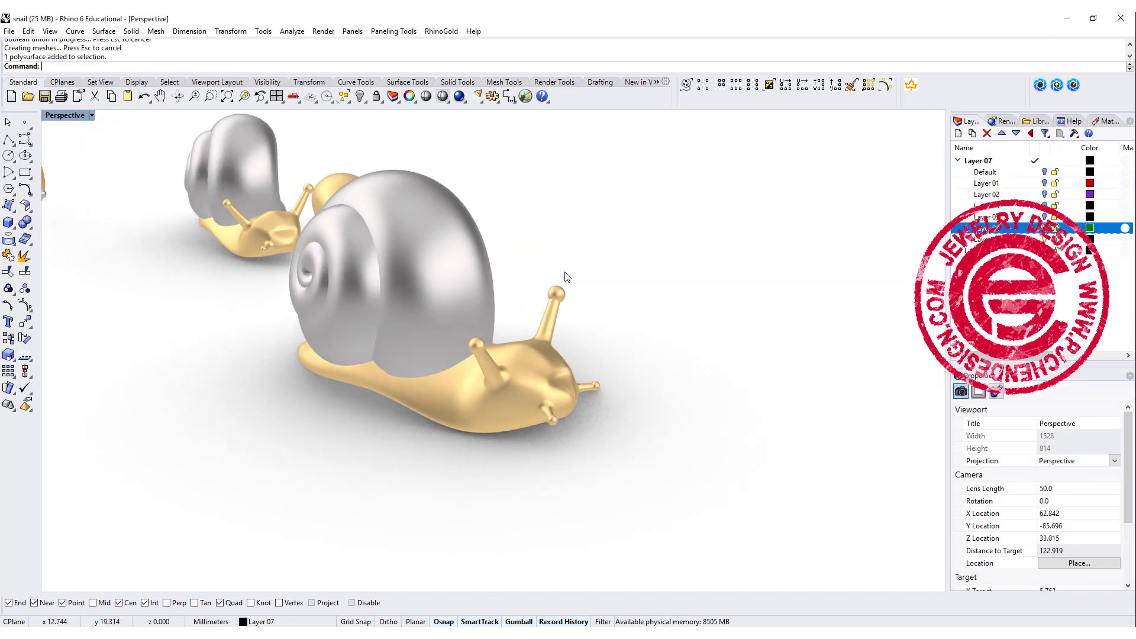
right_drag(565, 275, 681, 424)
scroll(626, 294, up, 2)
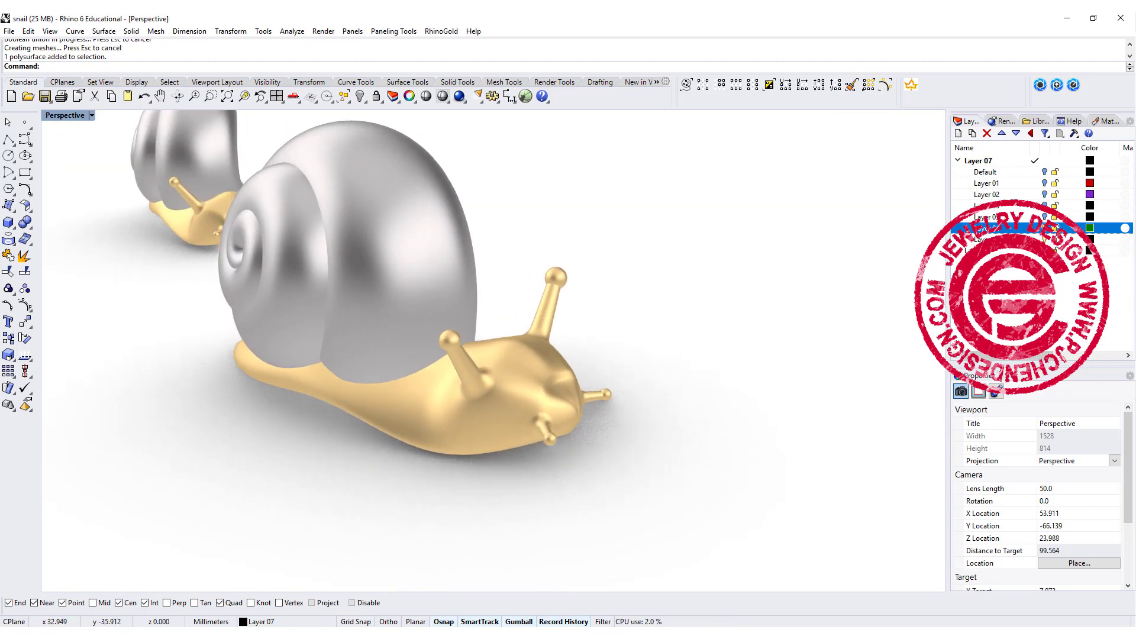
click(219, 583)
click(930, 290)
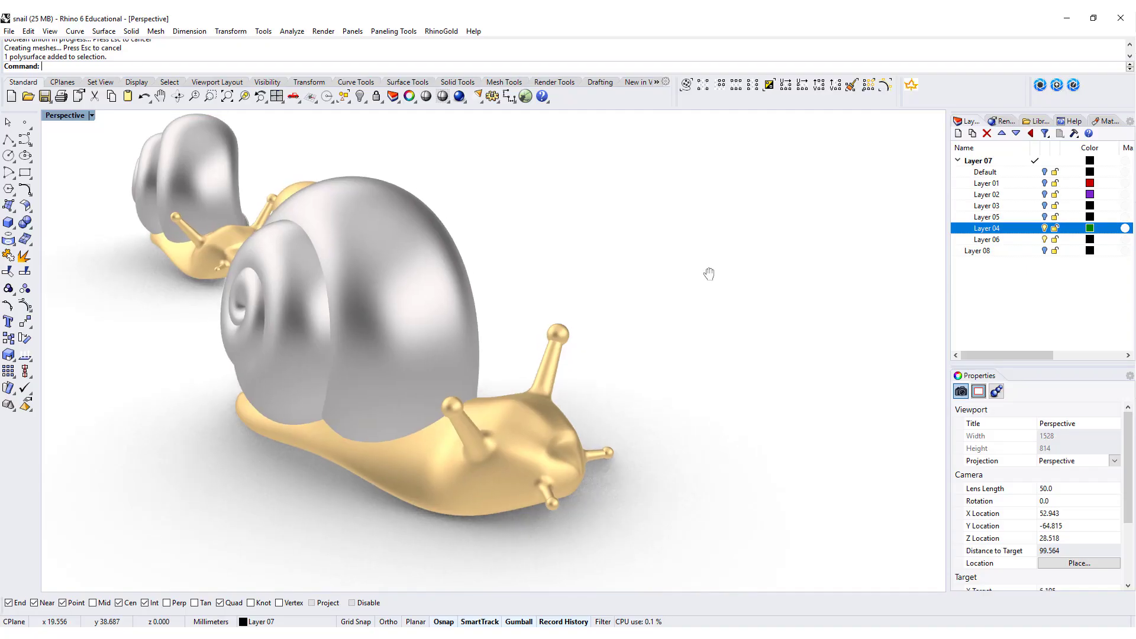
mouse_move(709, 274)
right_down()
mouse_move(753, 295)
mouse_move(801, 289)
mouse_move(756, 276)
mouse_move(700, 281)
right_up()
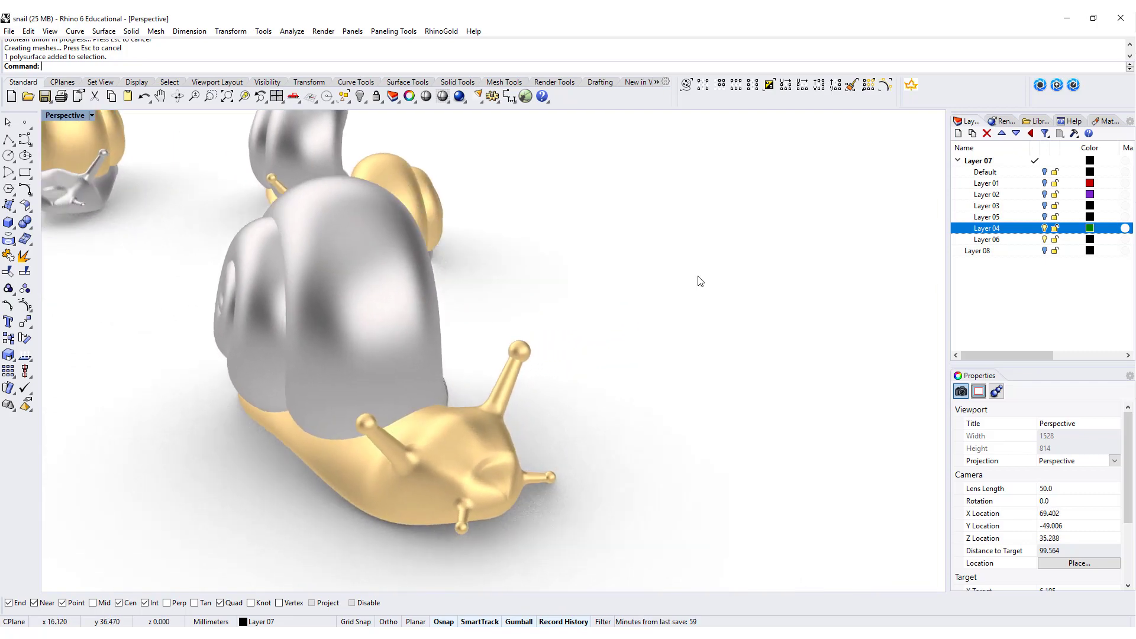